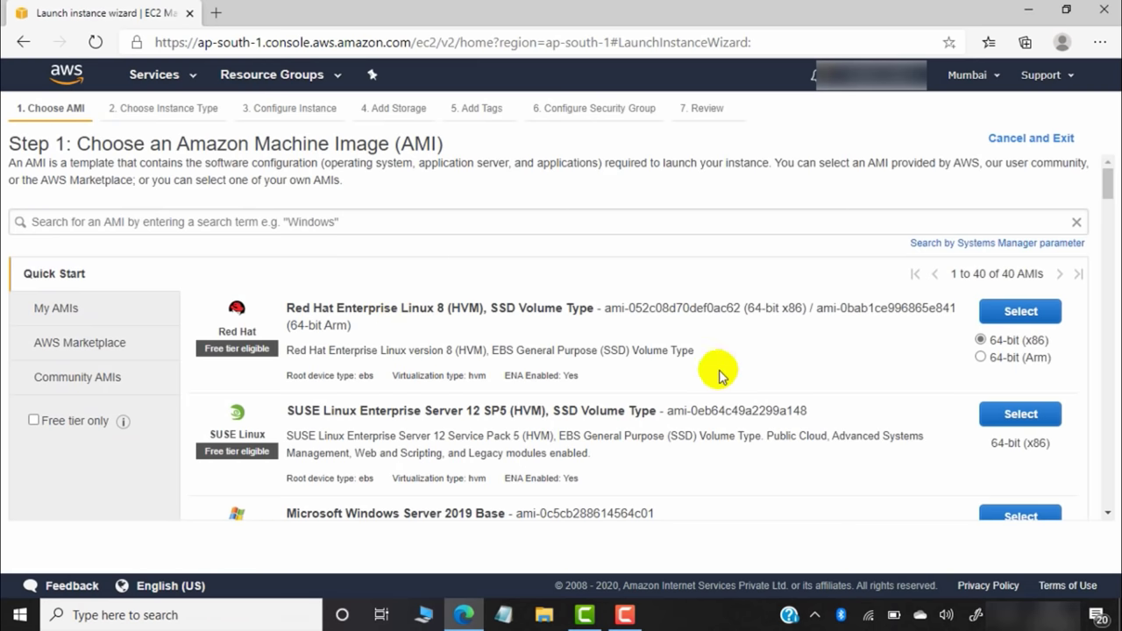
- Choose the 64-bit (x86) Amazon Linux 2 AMI (HVM), SSD Volume Type as the machine image
{"action": "left_click_drag", "start_coordinate": [1110, 191], "coordinate": [1110, 419]}
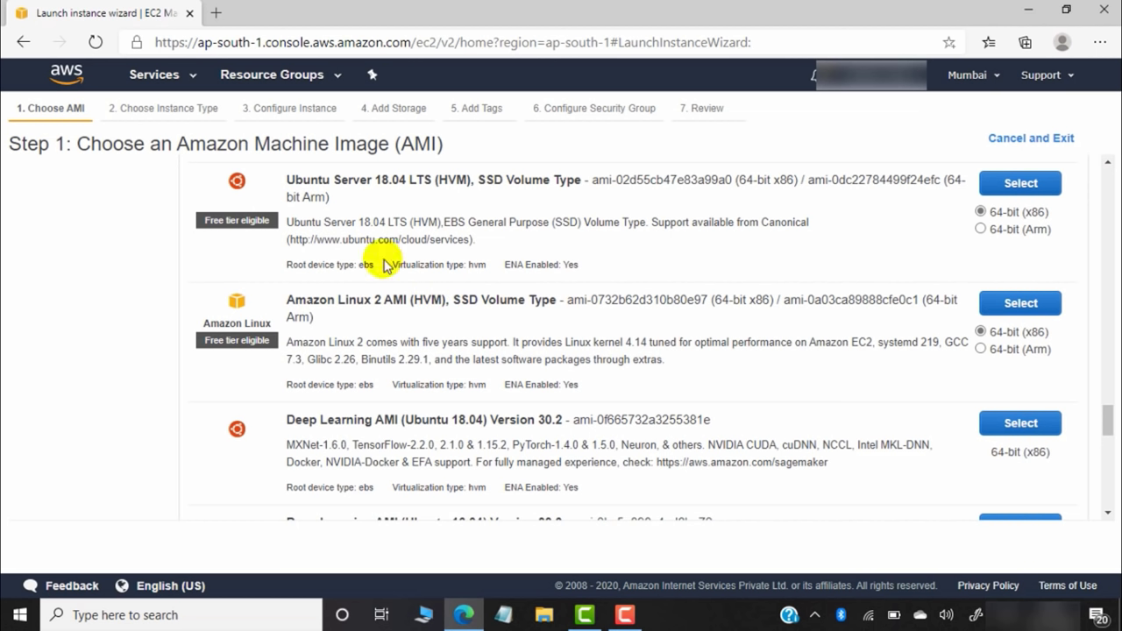
{"action": "scroll", "coordinate": [1110, 412], "scroll_direction": "up", "scroll_amount": 2}
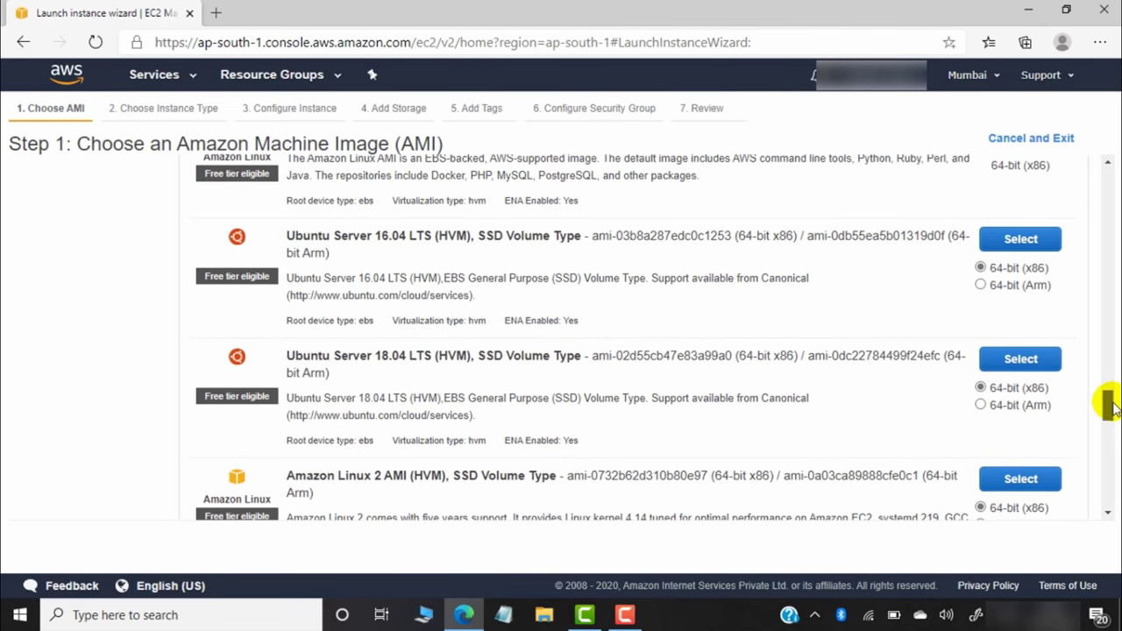
{"action": "scroll", "coordinate": [1110, 412], "scroll_direction": "down", "scroll_amount": 1}
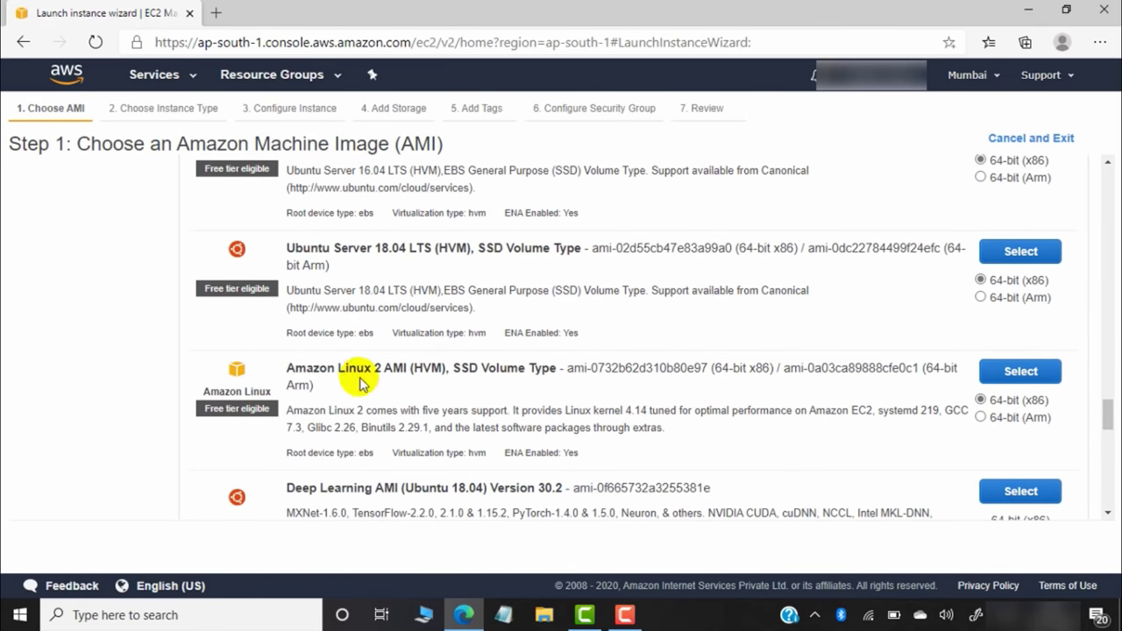
{"action": "left_click", "coordinate": [1020, 372]}
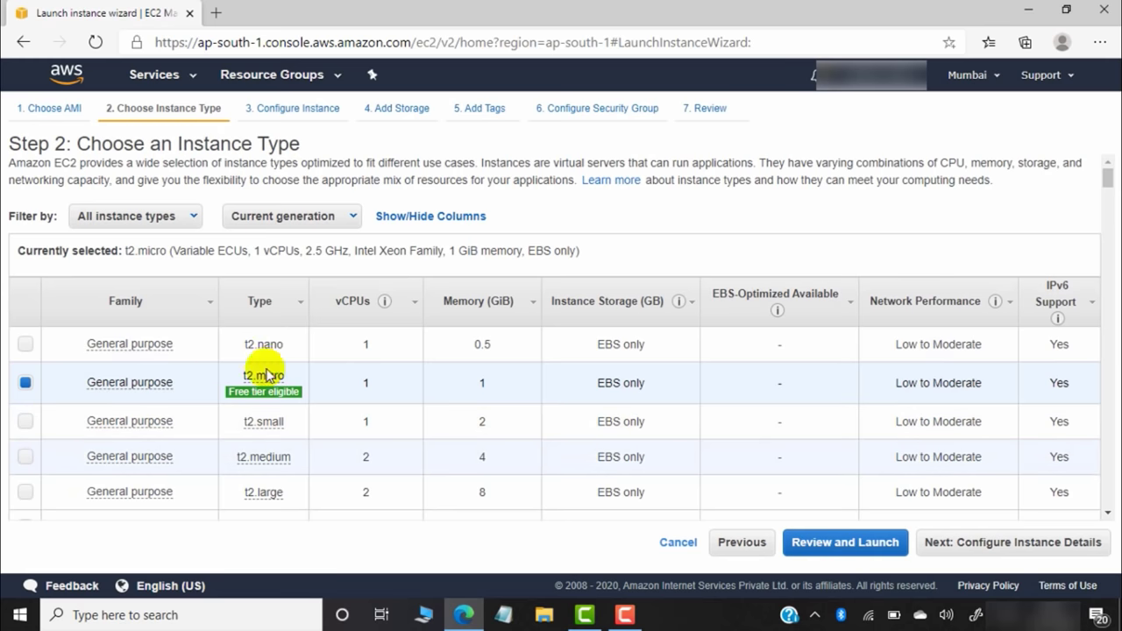
- Keep the t2.micro type with default instance details and storage, and advance the wizard to the tags page
{"action": "mouse_move", "coordinate": [298, 383]}
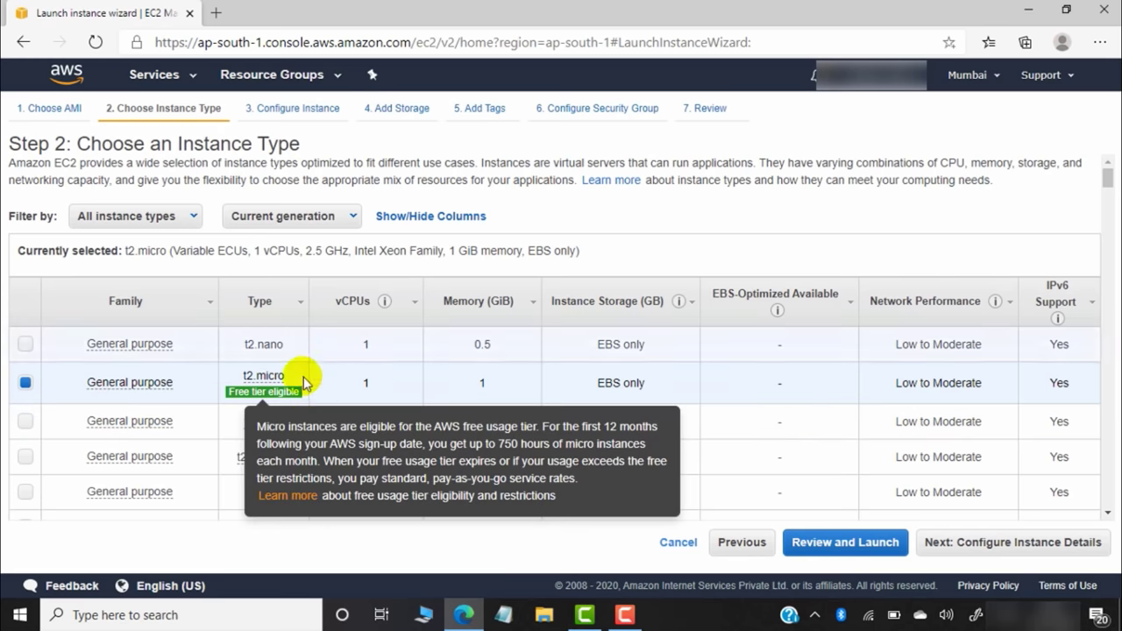
{"action": "left_click", "coordinate": [1044, 545]}
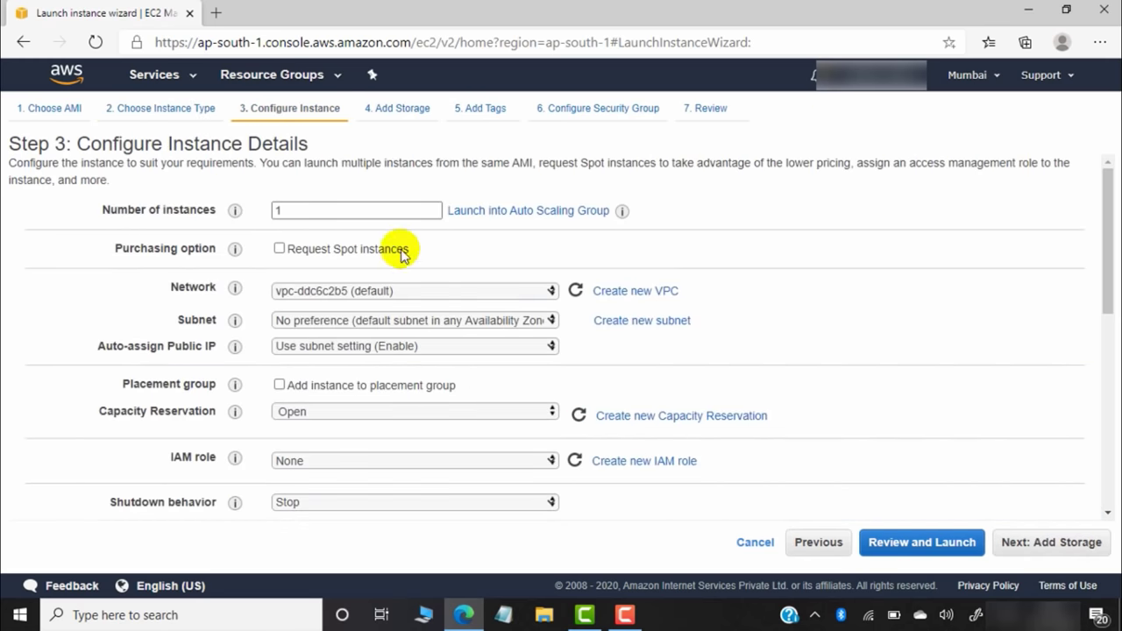
{"action": "left_click", "coordinate": [275, 207]}
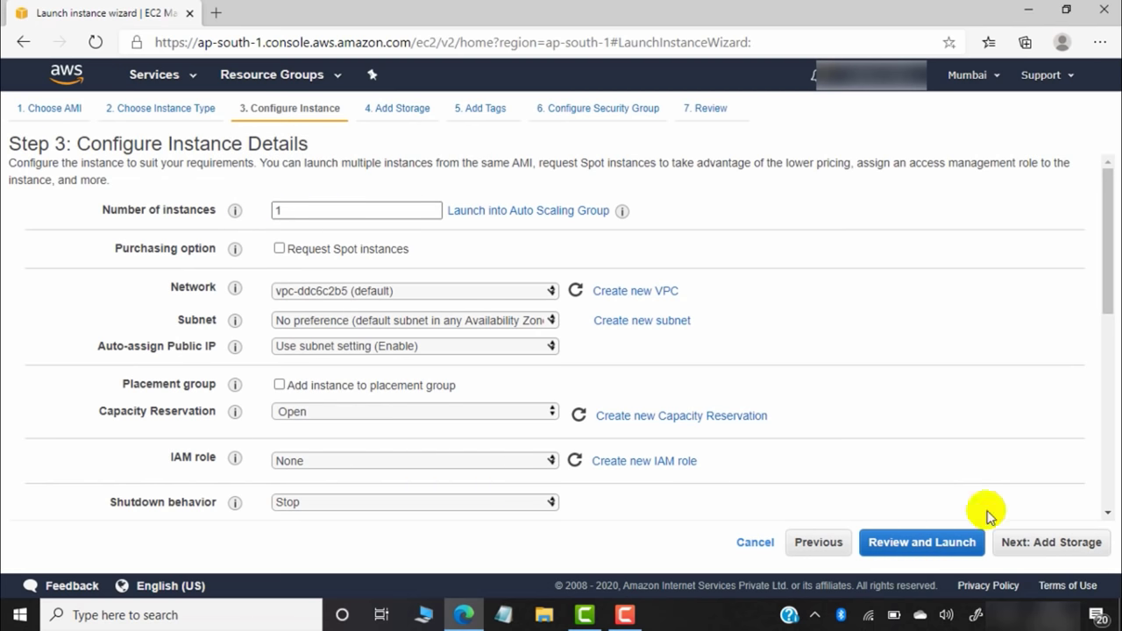
{"action": "left_click", "coordinate": [1063, 550]}
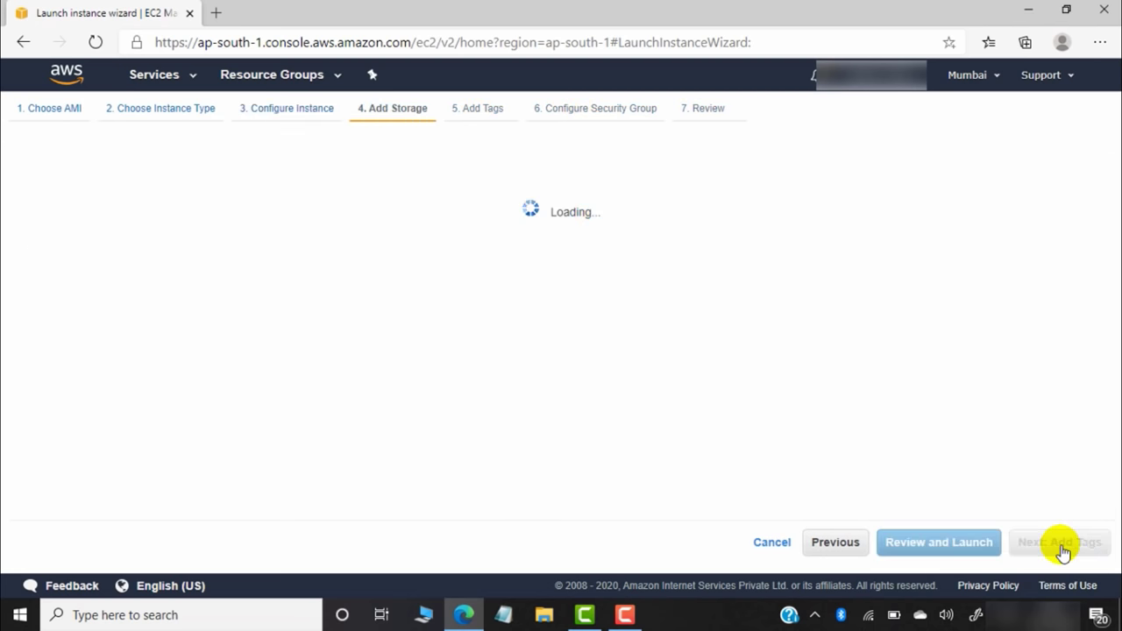
{"action": "left_click", "coordinate": [1062, 544]}
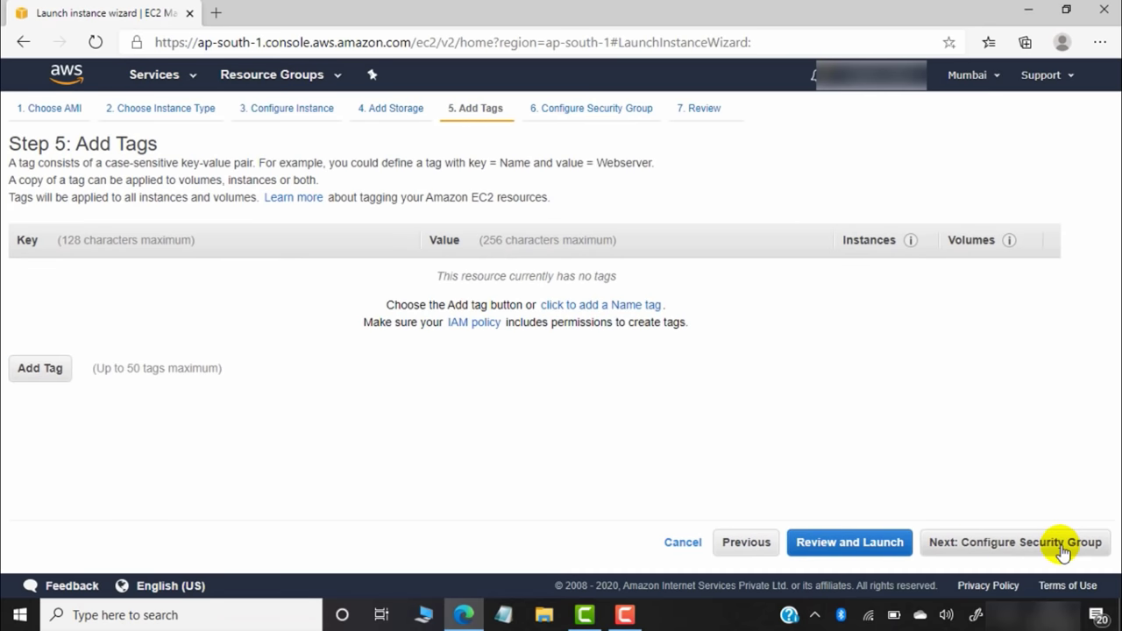
- Add a tag with key Name and value Mumbaigit-Linux, and continue to the security group settings
{"action": "left_click", "coordinate": [49, 372]}
{"action": "type", "text": "Name"}
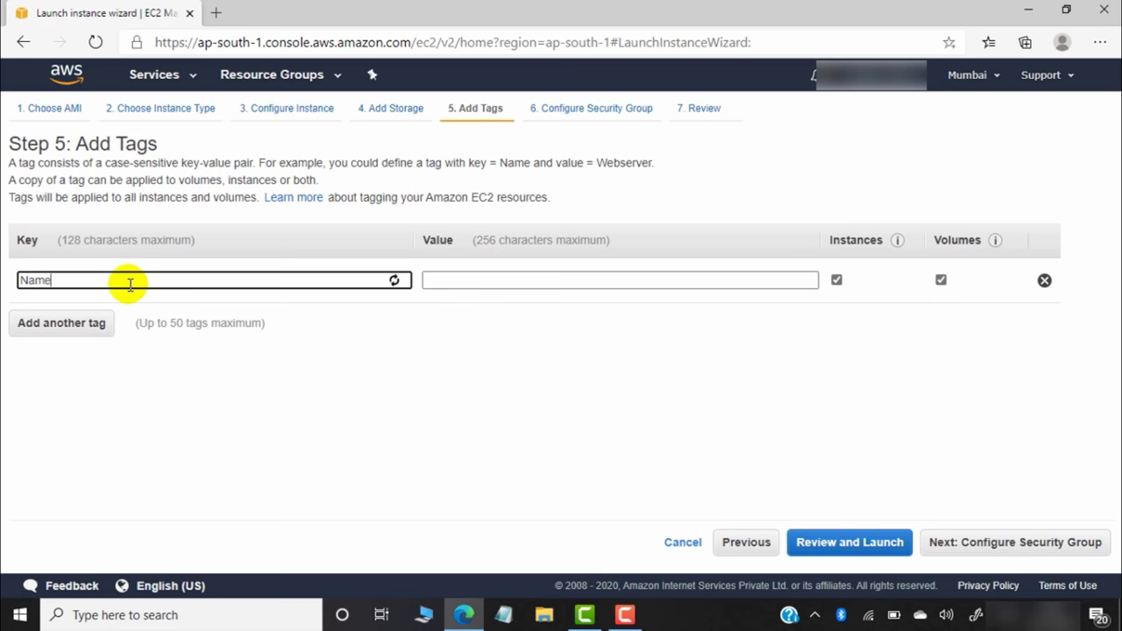
{"action": "left_click", "coordinate": [530, 282]}
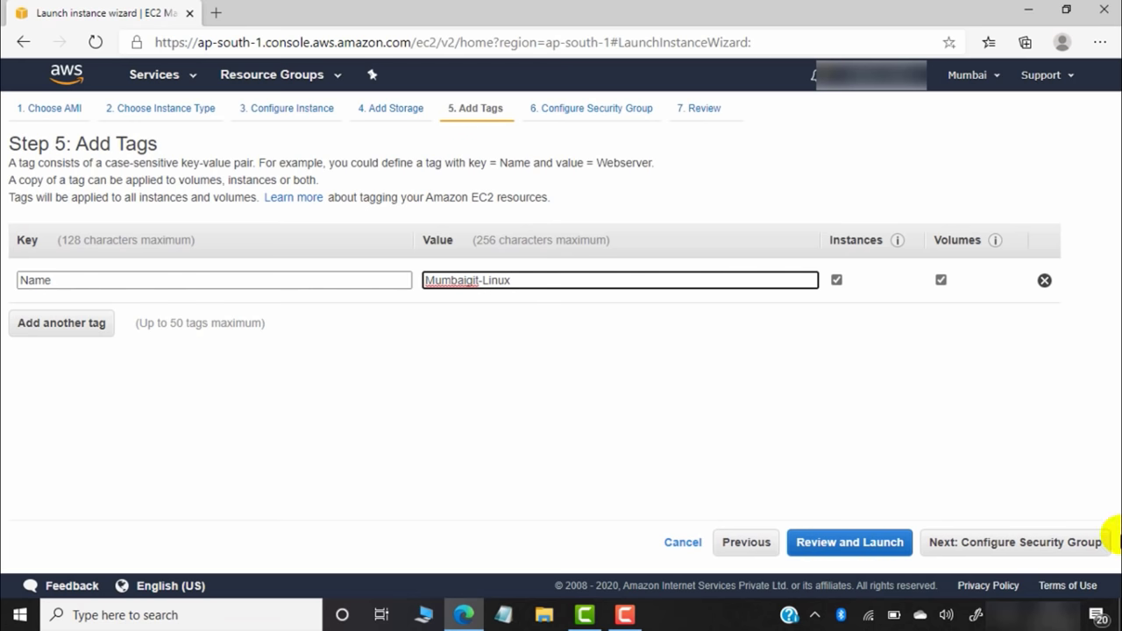
{"action": "left_click", "coordinate": [999, 543]}
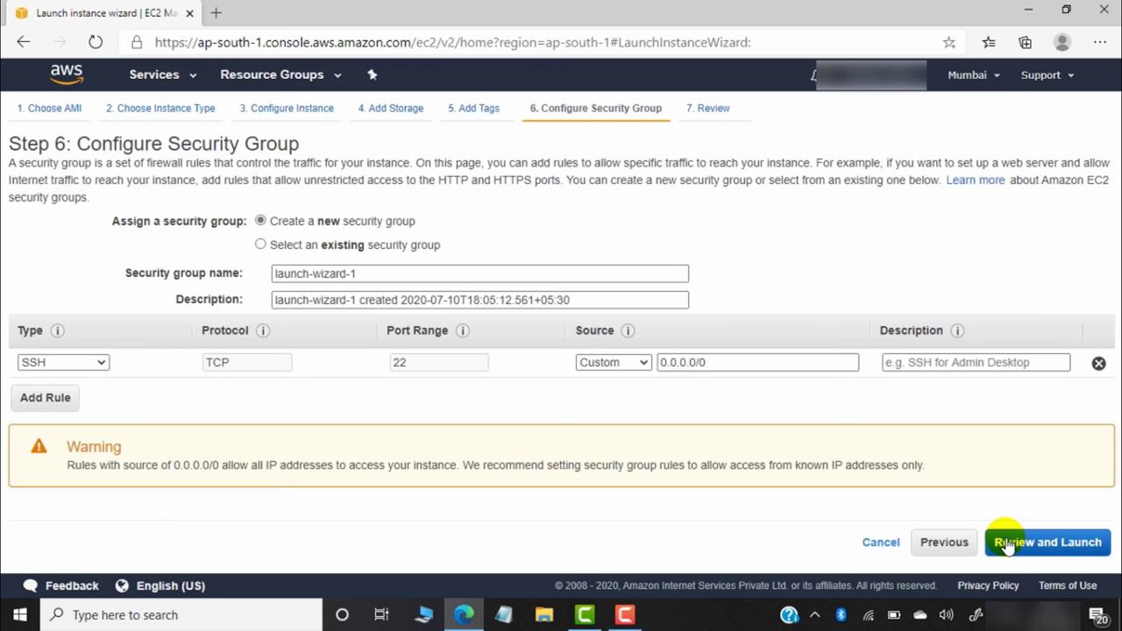
- Keep the option of creating a new security group and name the group git-linux
{"action": "left_click", "coordinate": [262, 246]}
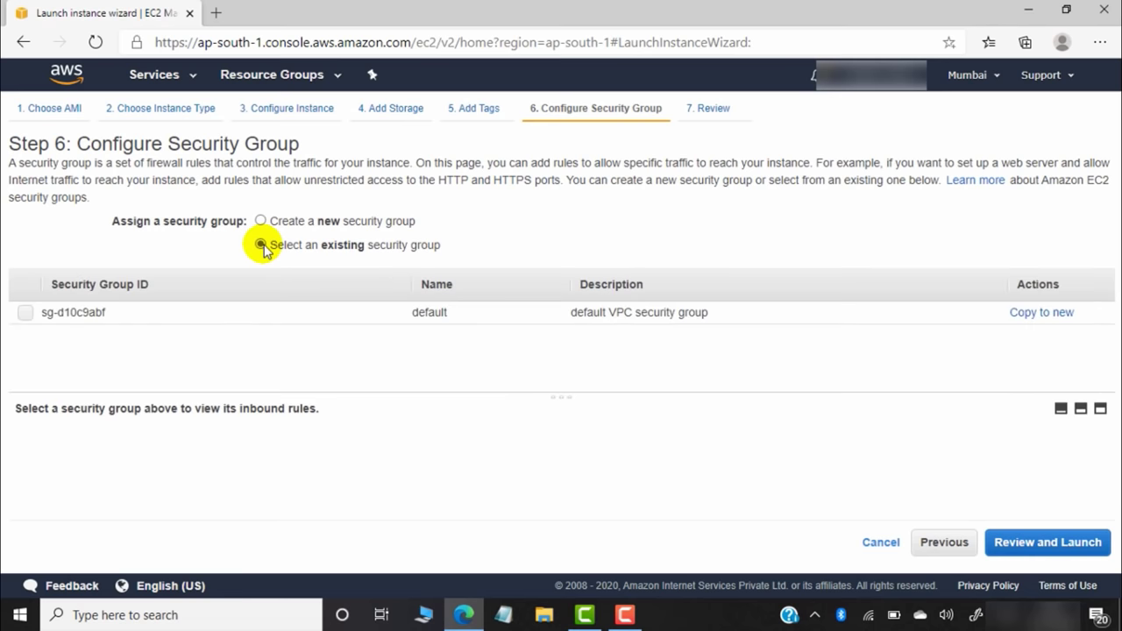
{"action": "left_click", "coordinate": [261, 221]}
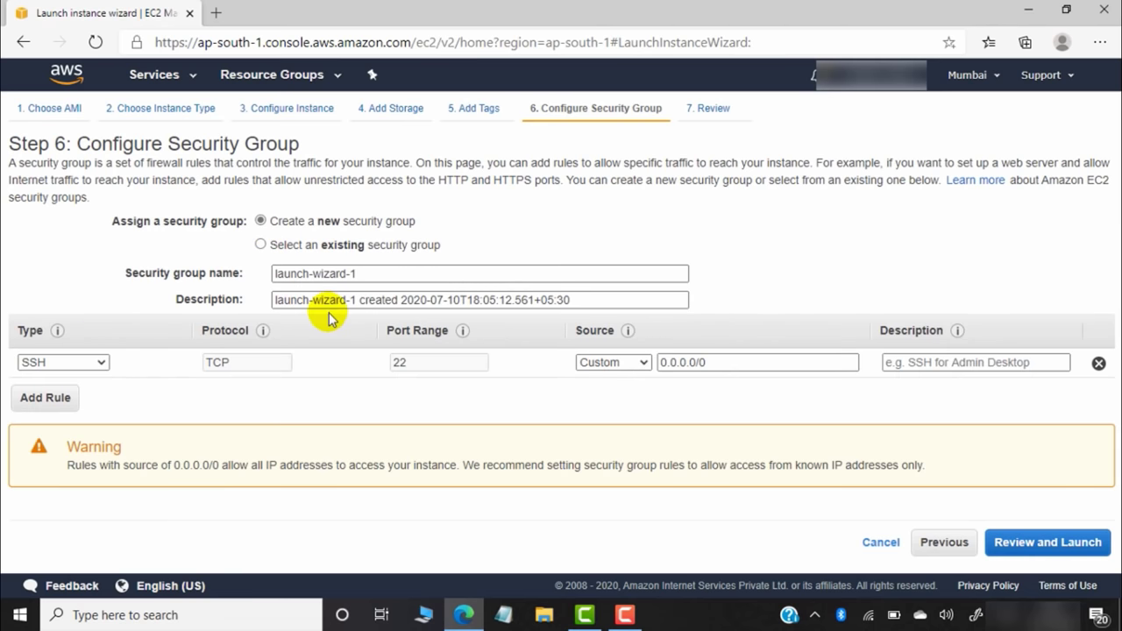
{"action": "left_click", "coordinate": [370, 274]}
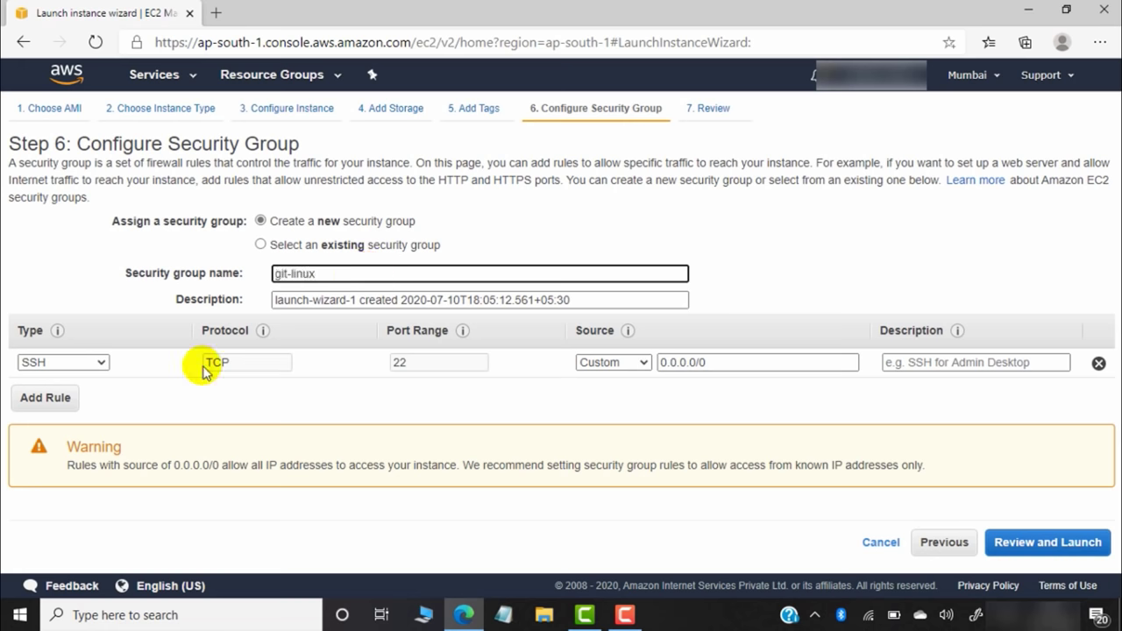
- Add a second inbound rule of type HTTP to the security group
{"action": "left_click", "coordinate": [45, 399]}
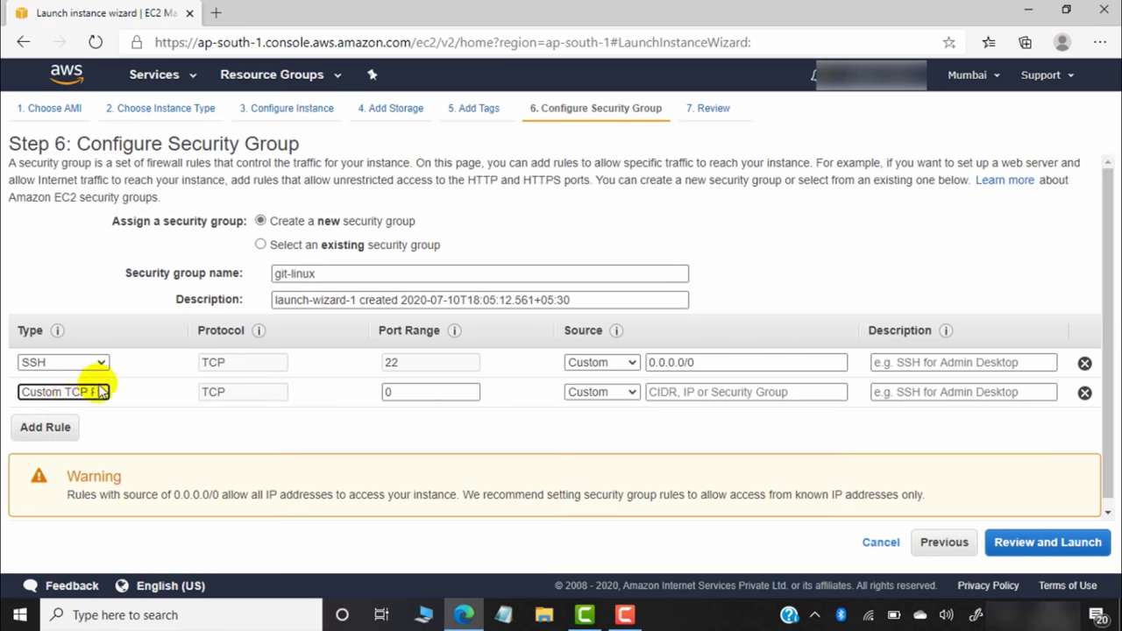
{"action": "left_click", "coordinate": [103, 394]}
{"action": "scroll", "coordinate": [108, 359], "scroll_direction": "down", "scroll_amount": 1}
{"action": "left_click", "coordinate": [105, 365]}
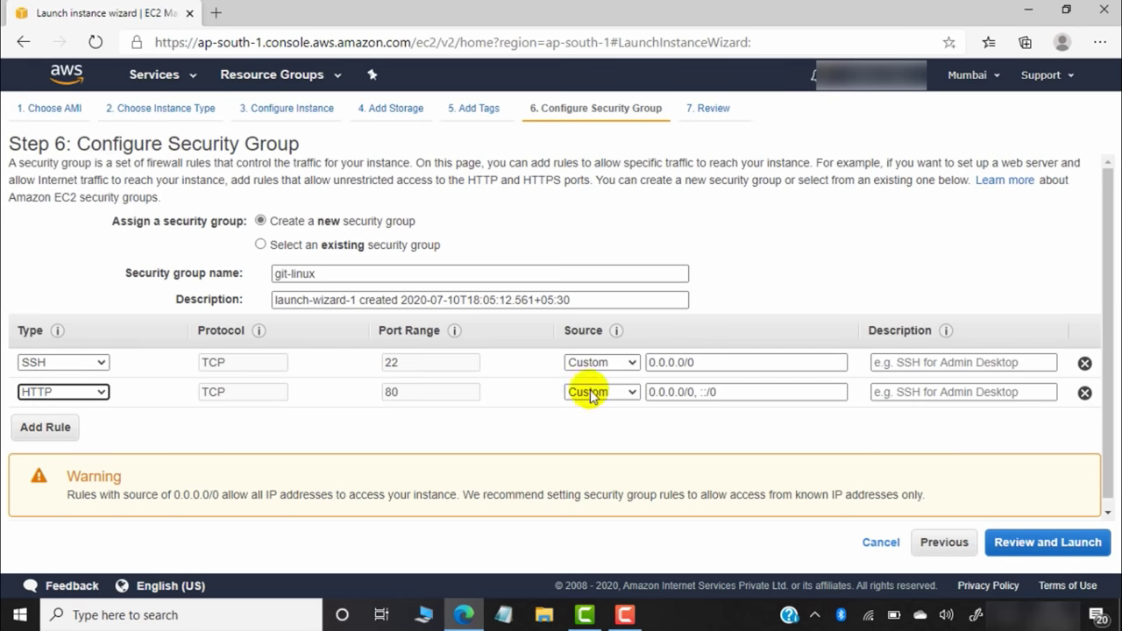
- Set the source of both the SSH and HTTP rules to Anywhere and proceed to the launch review
{"action": "left_click", "coordinate": [621, 364]}
{"action": "left_click", "coordinate": [593, 413]}
{"action": "left_click", "coordinate": [621, 394]}
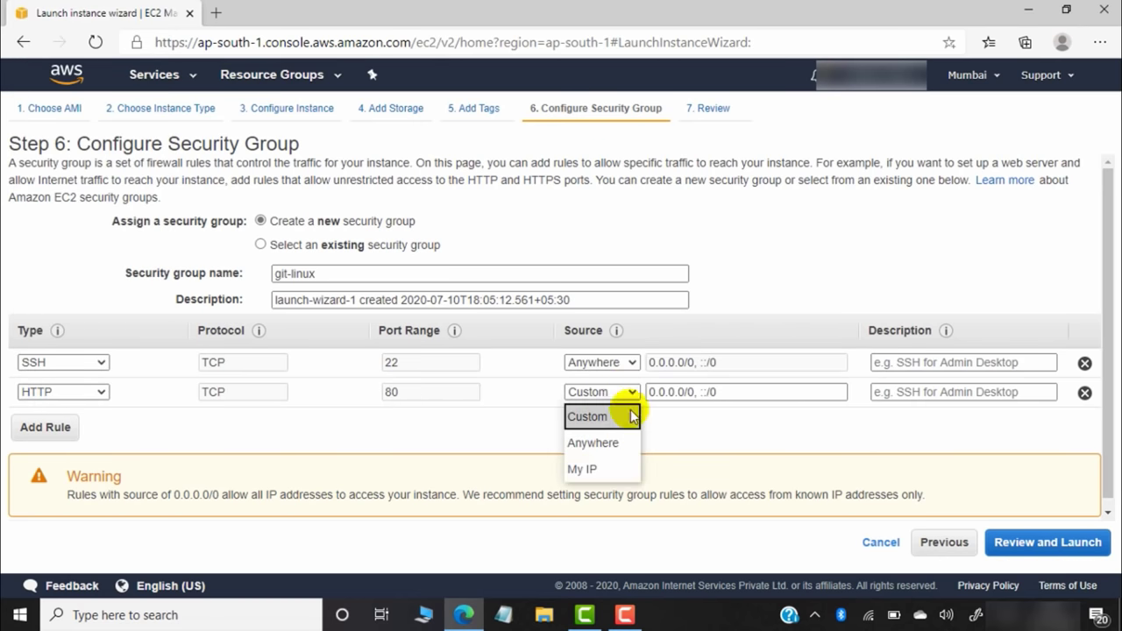
{"action": "left_click", "coordinate": [627, 443]}
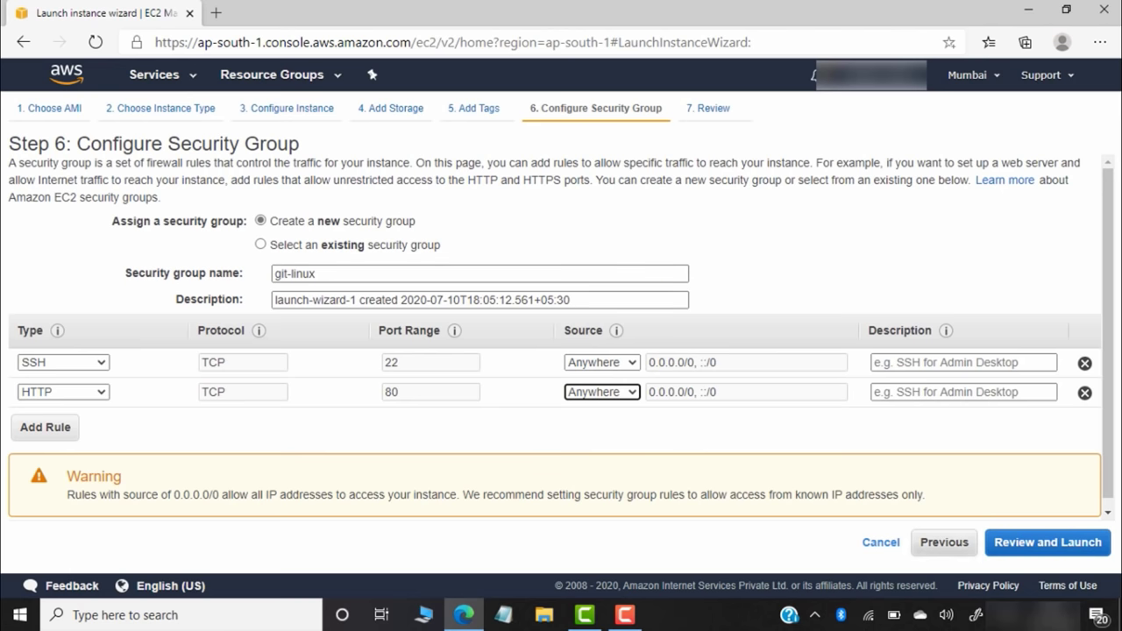
{"action": "left_click", "coordinate": [1047, 540]}
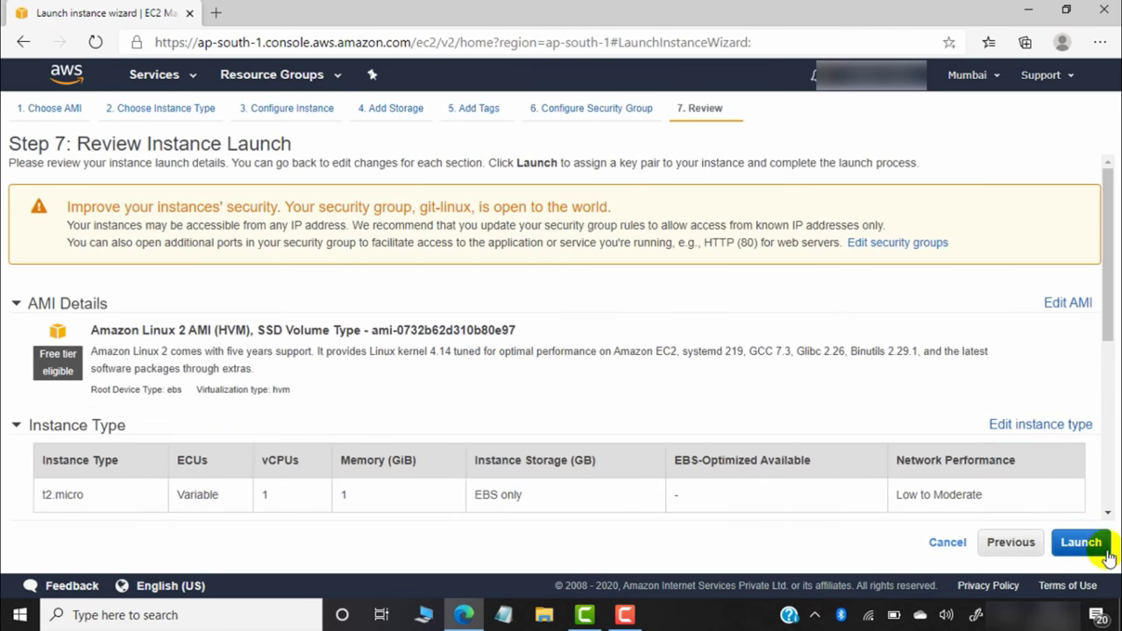
- Start the launch, create a new key pair named mumbaikeypair and download its private key file
{"action": "left_click", "coordinate": [1082, 543]}
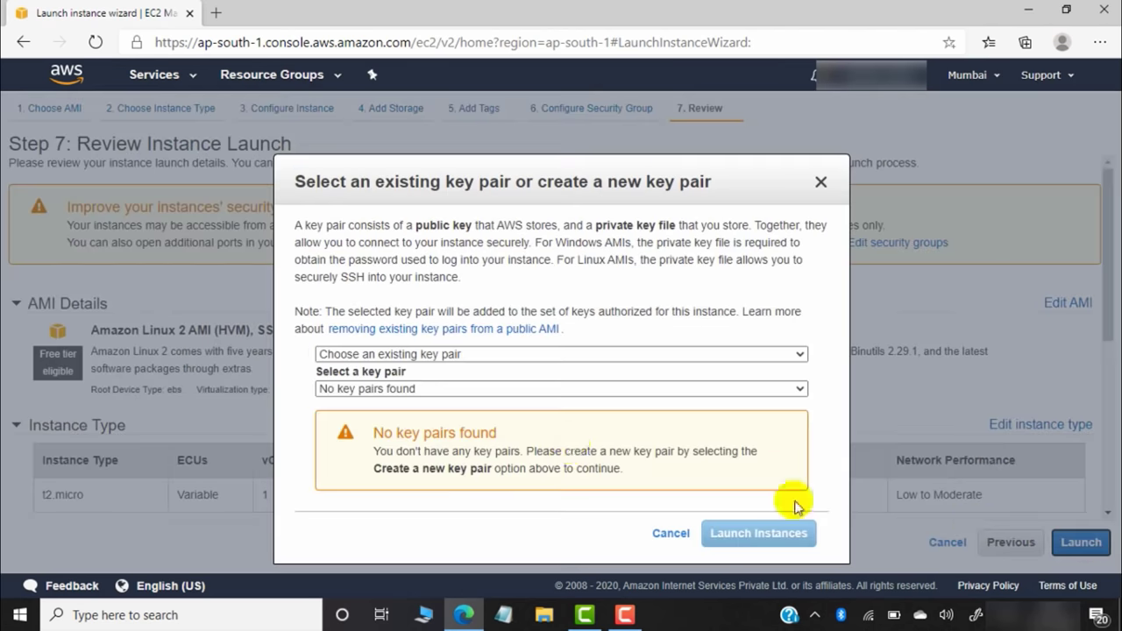
{"action": "left_click", "coordinate": [491, 355]}
{"action": "left_click", "coordinate": [420, 399]}
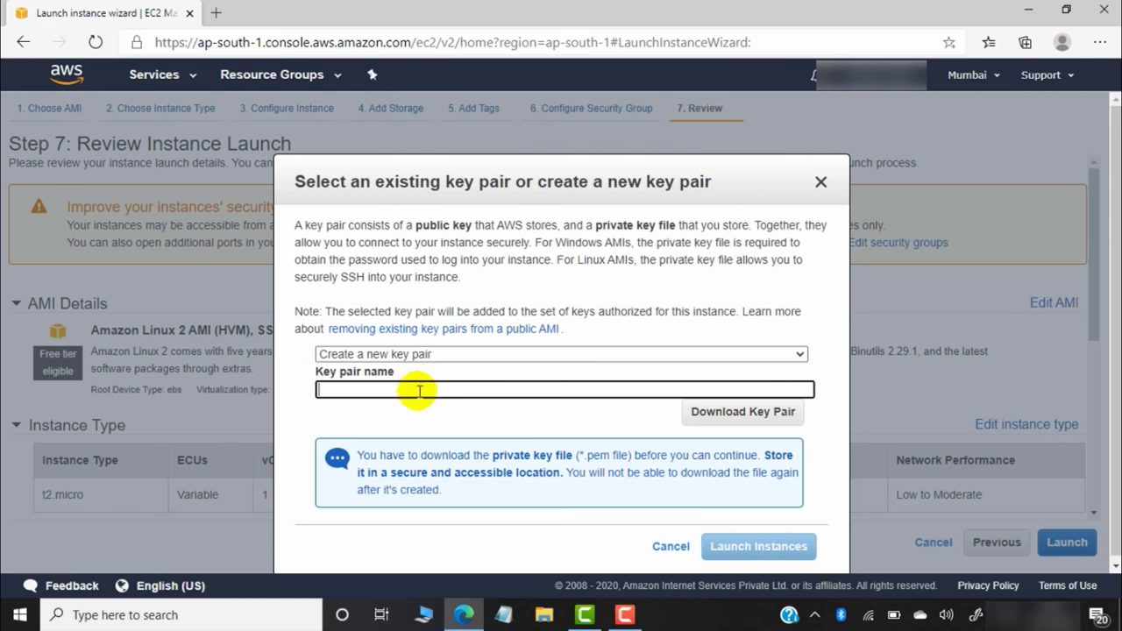
{"action": "type", "text": "mumbaikeypair"}
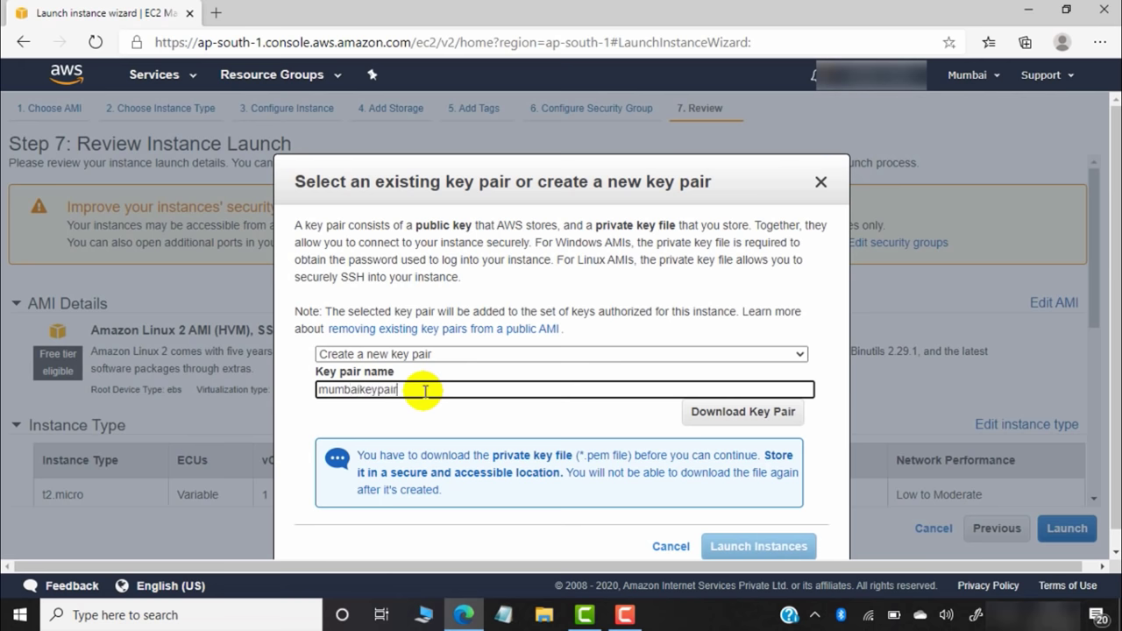
{"action": "left_click", "coordinate": [752, 419]}
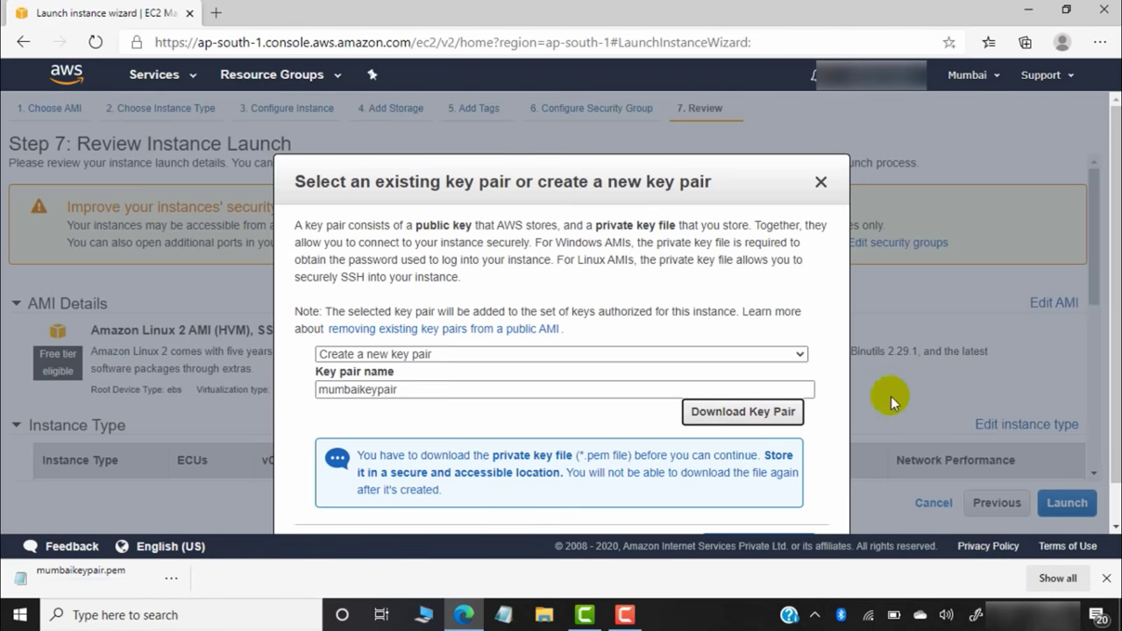
- Launch the instance with the new key pair, view the instances list and dismiss the download notice
{"action": "scroll", "coordinate": [889, 396], "scroll_direction": "down", "scroll_amount": 1}
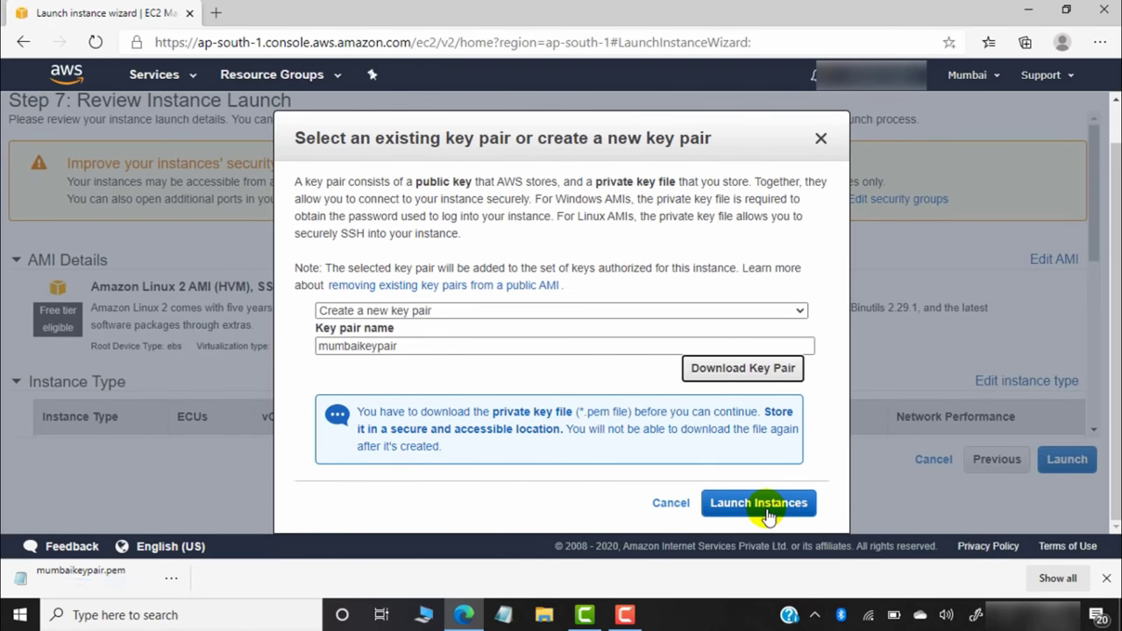
{"action": "left_click", "coordinate": [759, 507]}
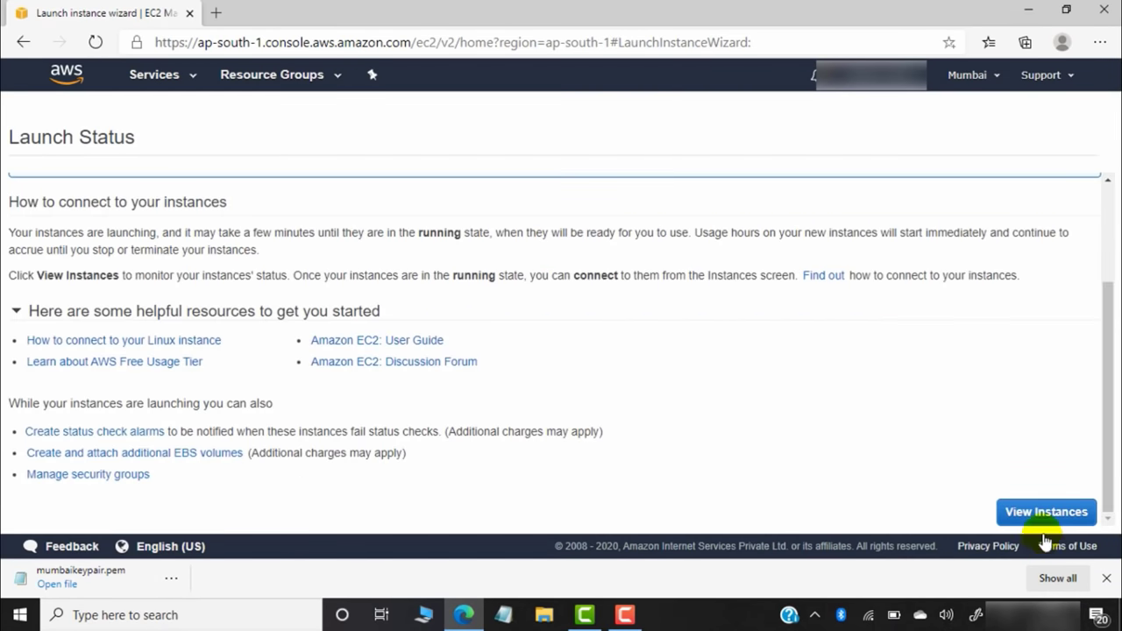
{"action": "left_click", "coordinate": [1083, 511]}
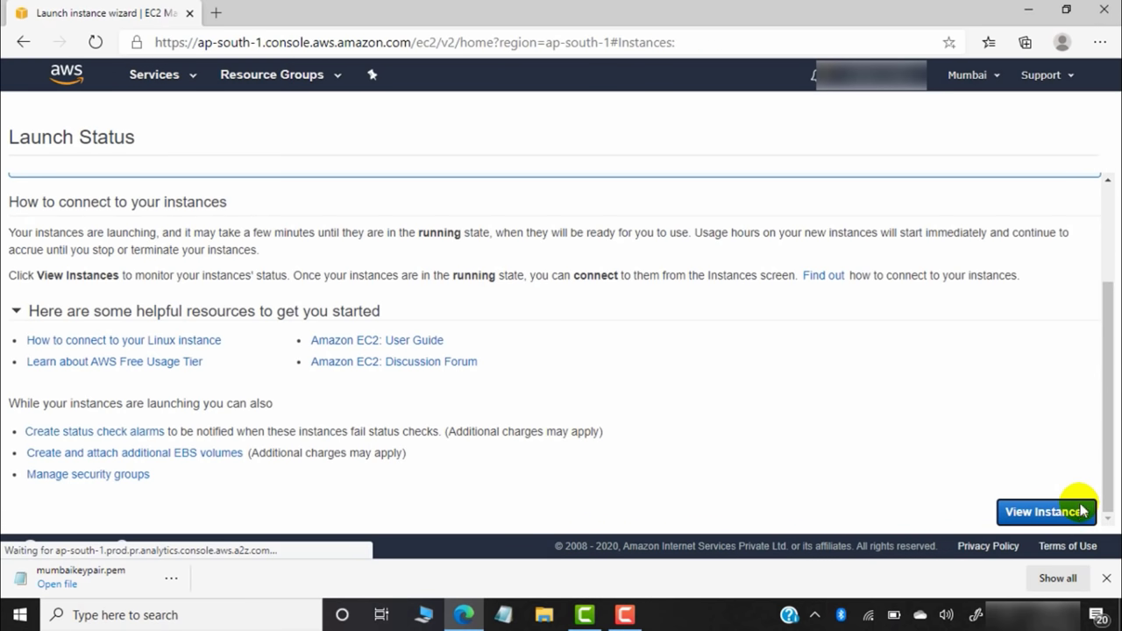
{"action": "left_click", "coordinate": [1107, 580]}
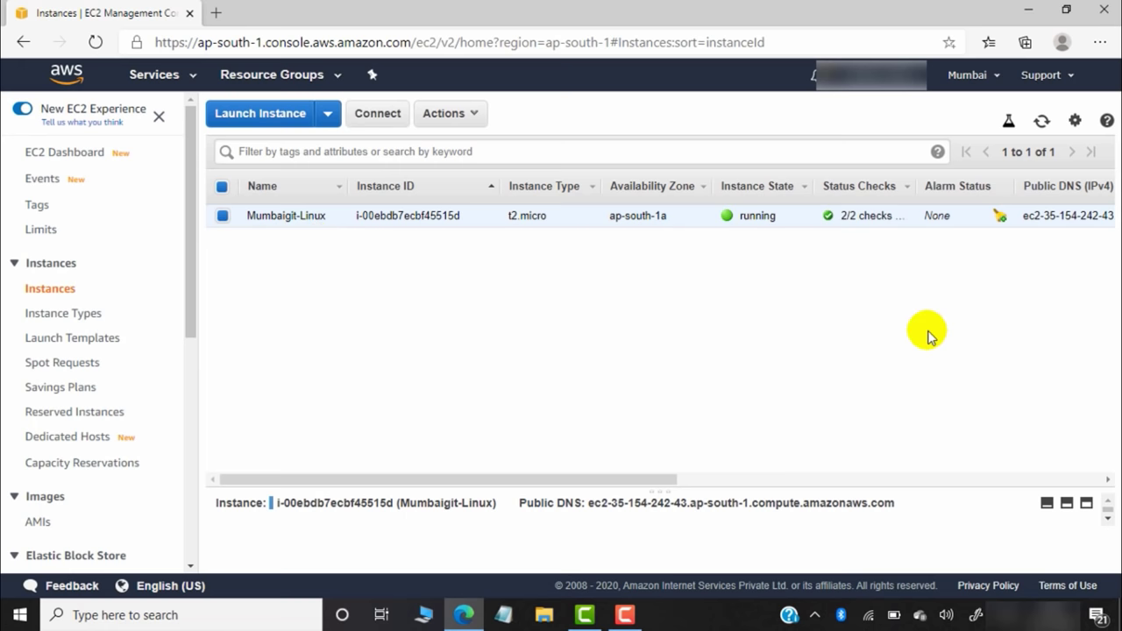
- Expand the Mumbaigit-Linux instance's details, copy its IPv4 public IP and minimize the browser
{"action": "left_click", "coordinate": [1085, 504]}
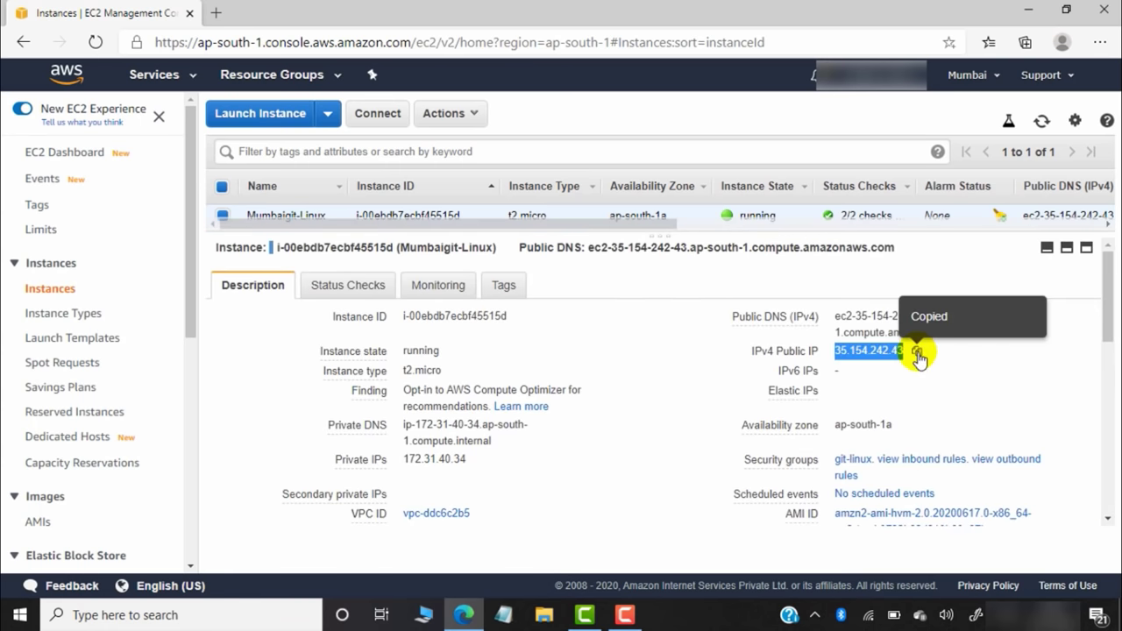
{"action": "left_click", "coordinate": [1030, 10]}
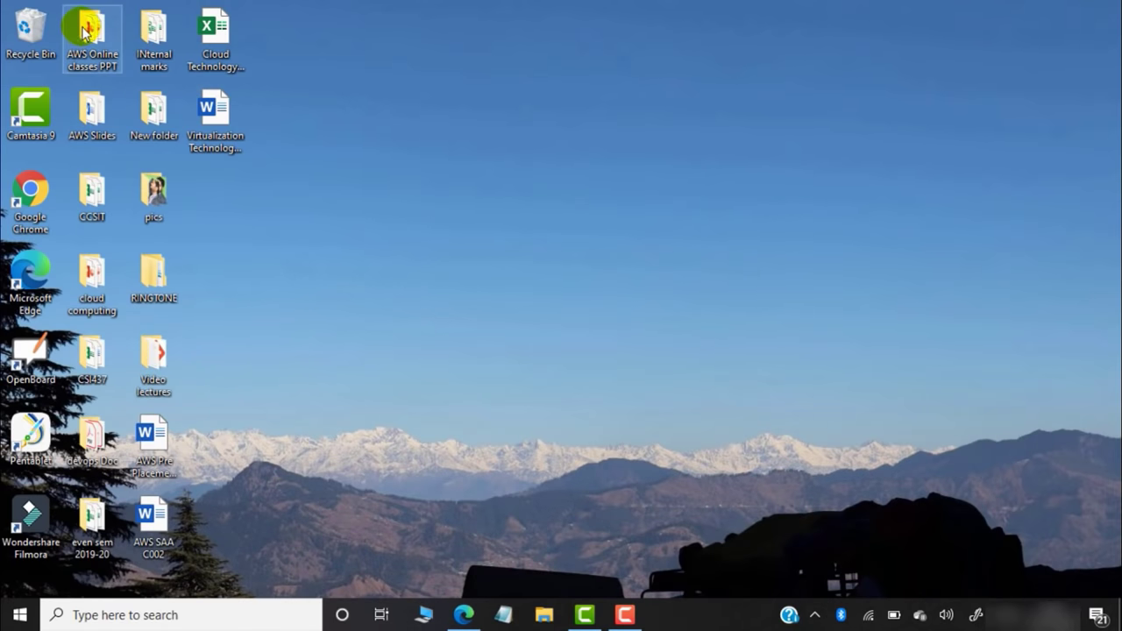
- Open the AWS Online classes PPT folder on the desktop and start puttygen from it
{"action": "double_click", "coordinate": [85, 31]}
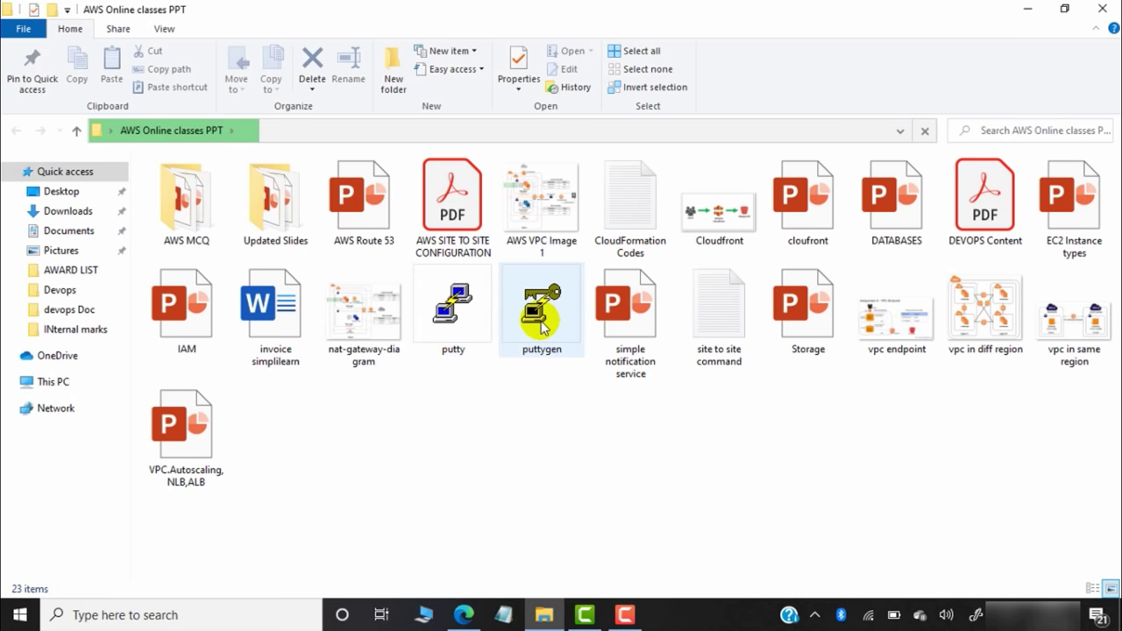
{"action": "left_click", "coordinate": [543, 325]}
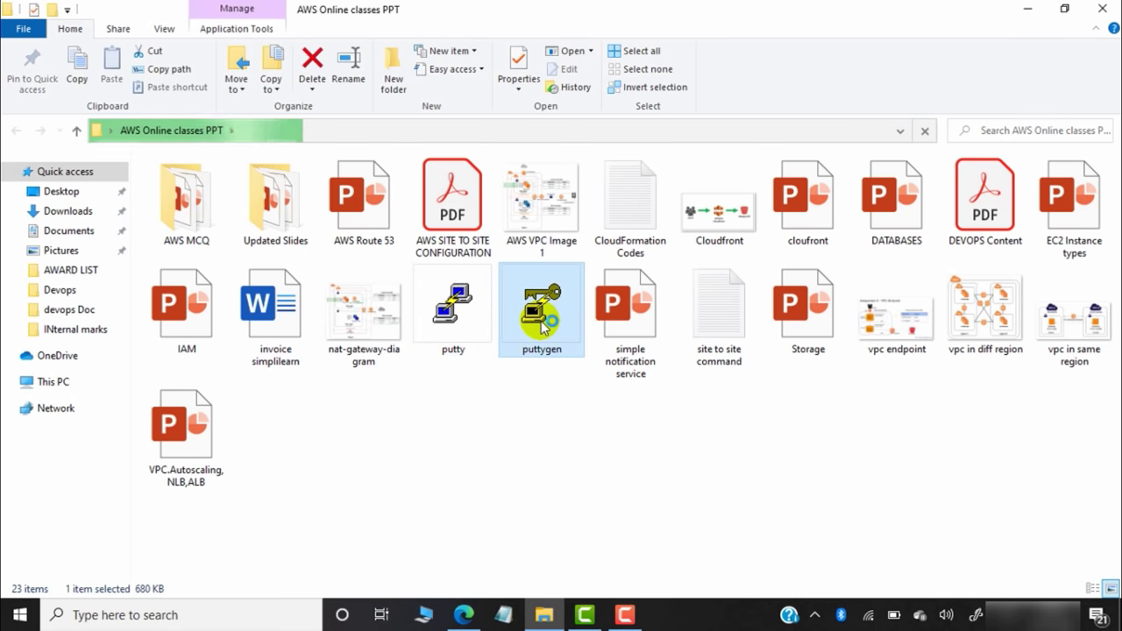
{"action": "double_click", "coordinate": [543, 325]}
- Load the mumbaikeypair file from the Downloads folder as an existing private key, showing all file types, and dismiss the import notice
{"action": "left_click", "coordinate": [698, 393]}
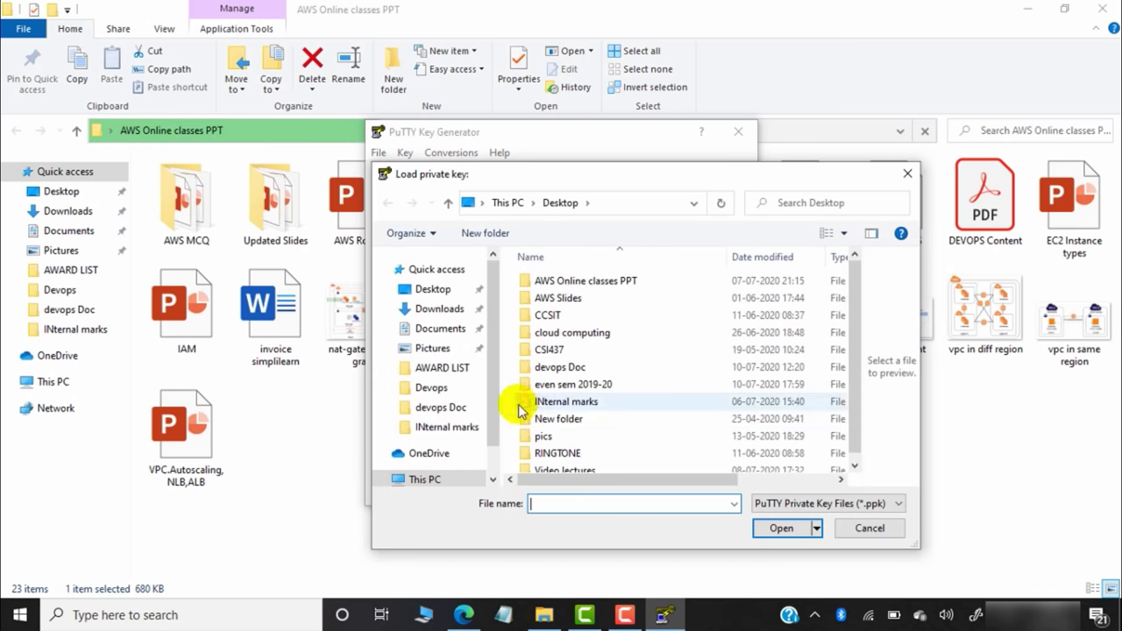
{"action": "left_click", "coordinate": [438, 328]}
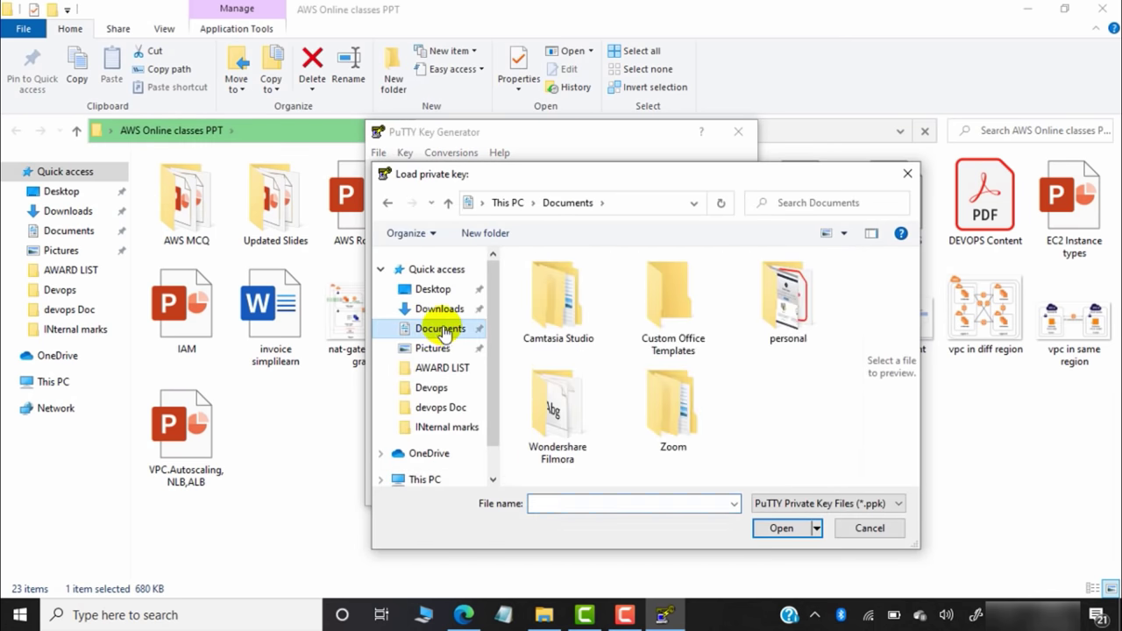
{"action": "left_click", "coordinate": [438, 311]}
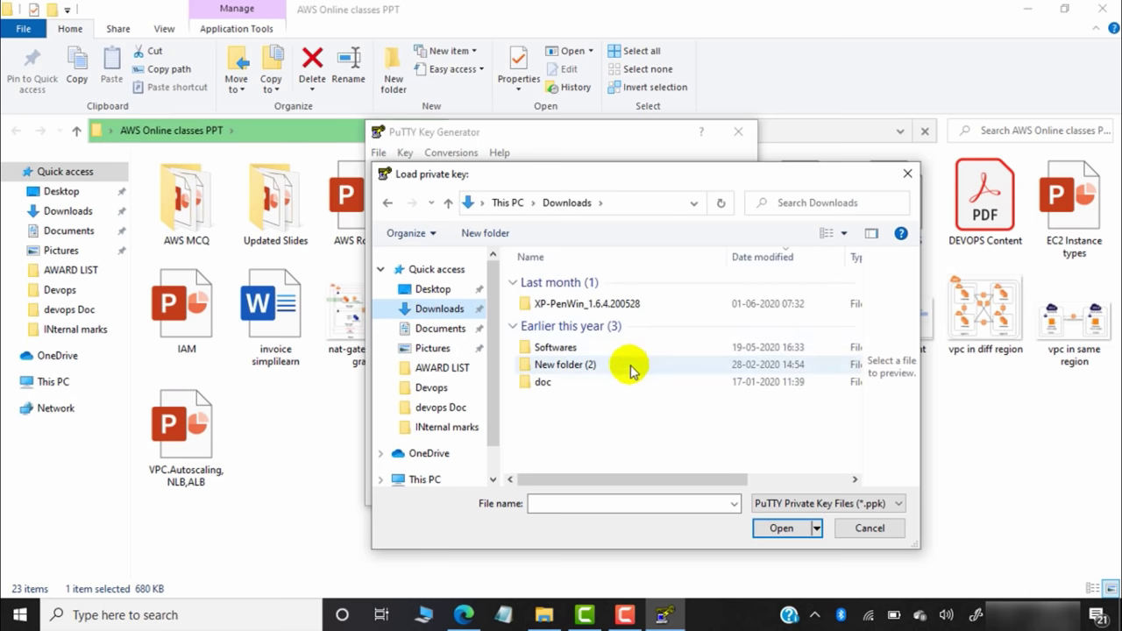
{"action": "left_click", "coordinate": [789, 504]}
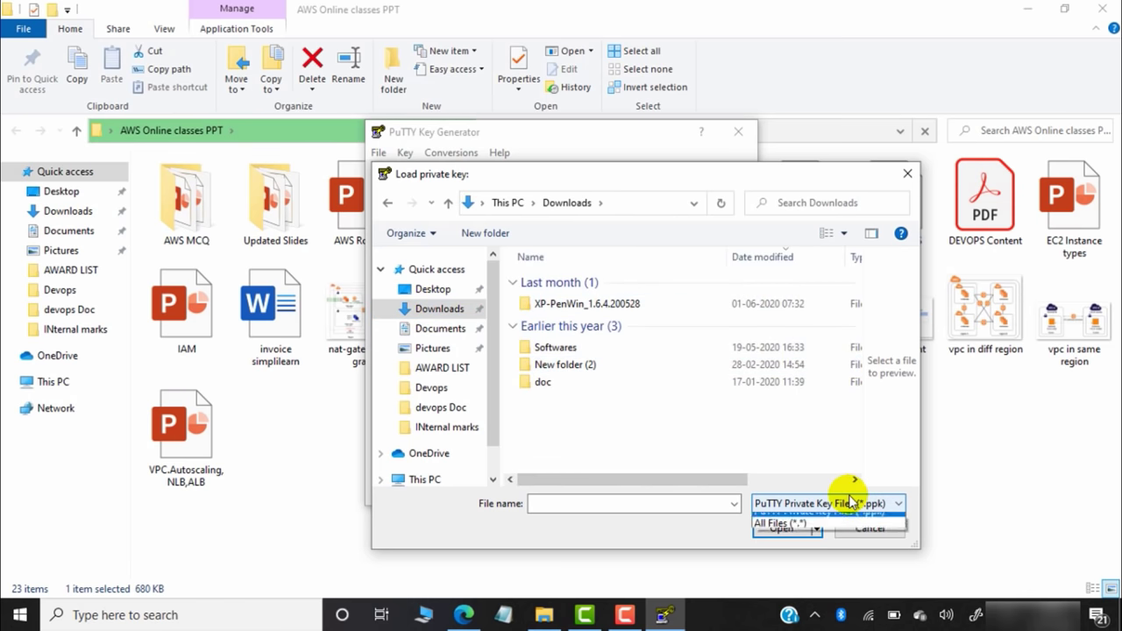
{"action": "left_click", "coordinate": [811, 530]}
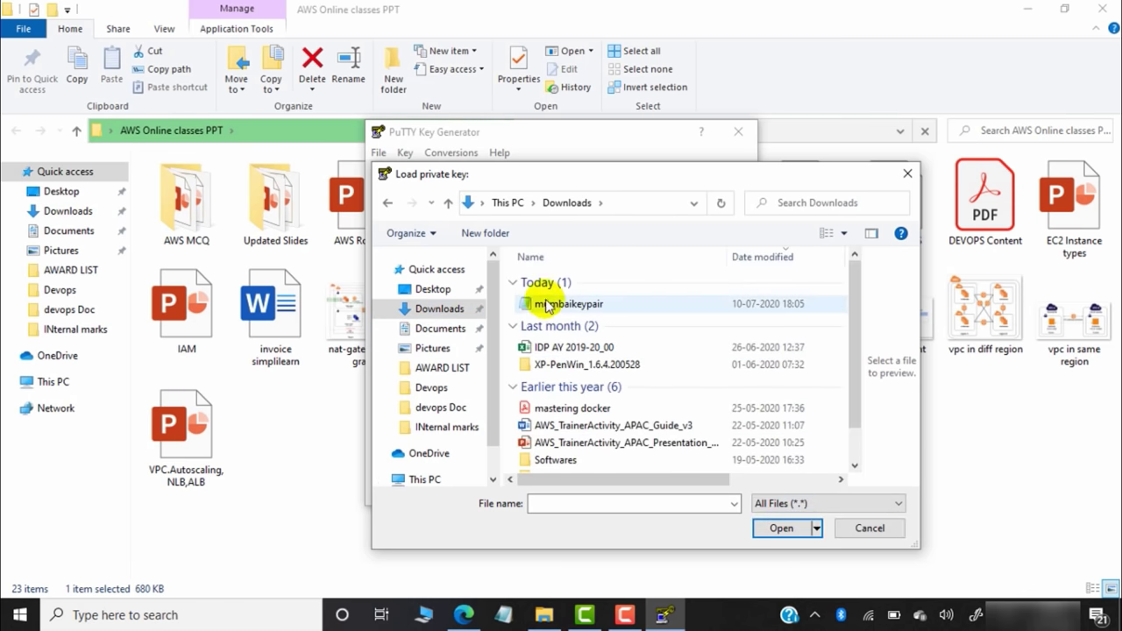
{"action": "left_click", "coordinate": [561, 305]}
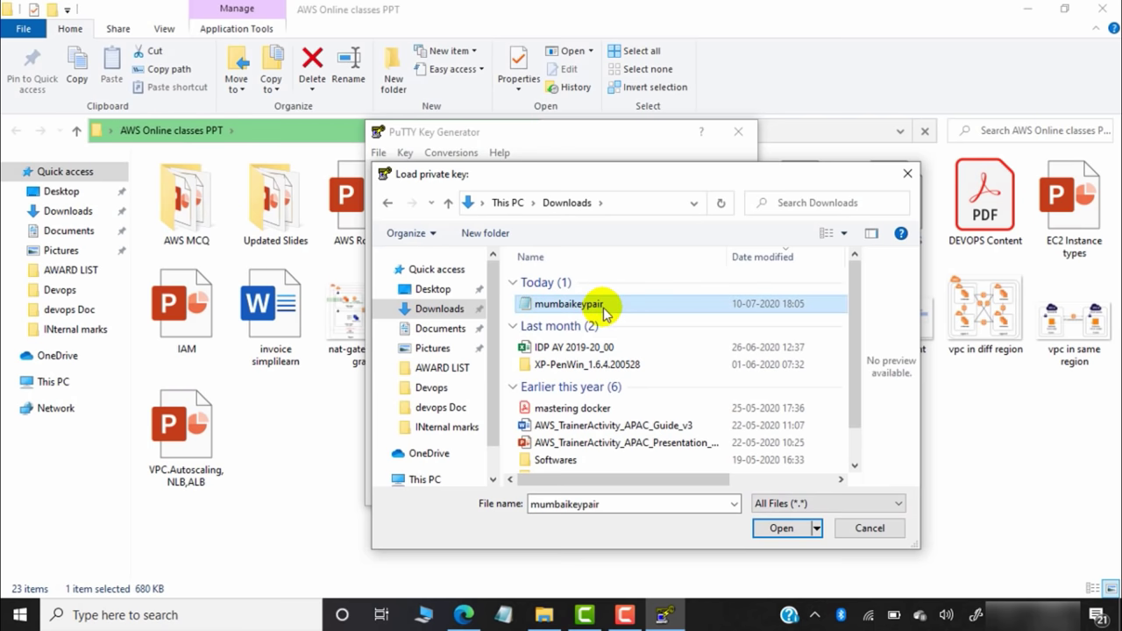
{"action": "left_click", "coordinate": [794, 529]}
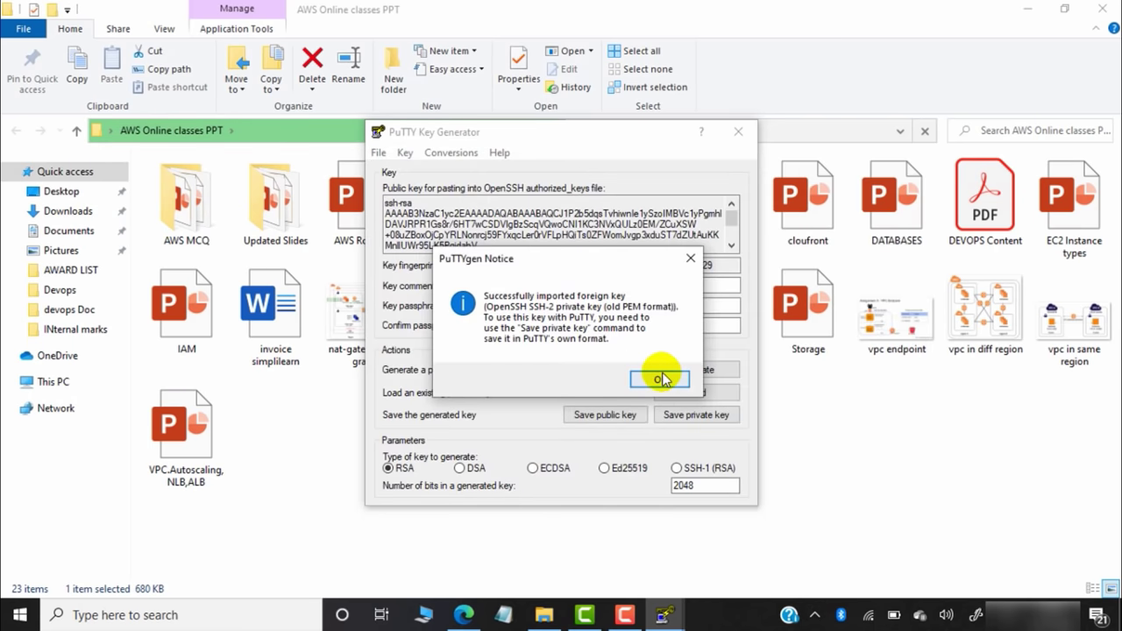
{"action": "left_click", "coordinate": [662, 379]}
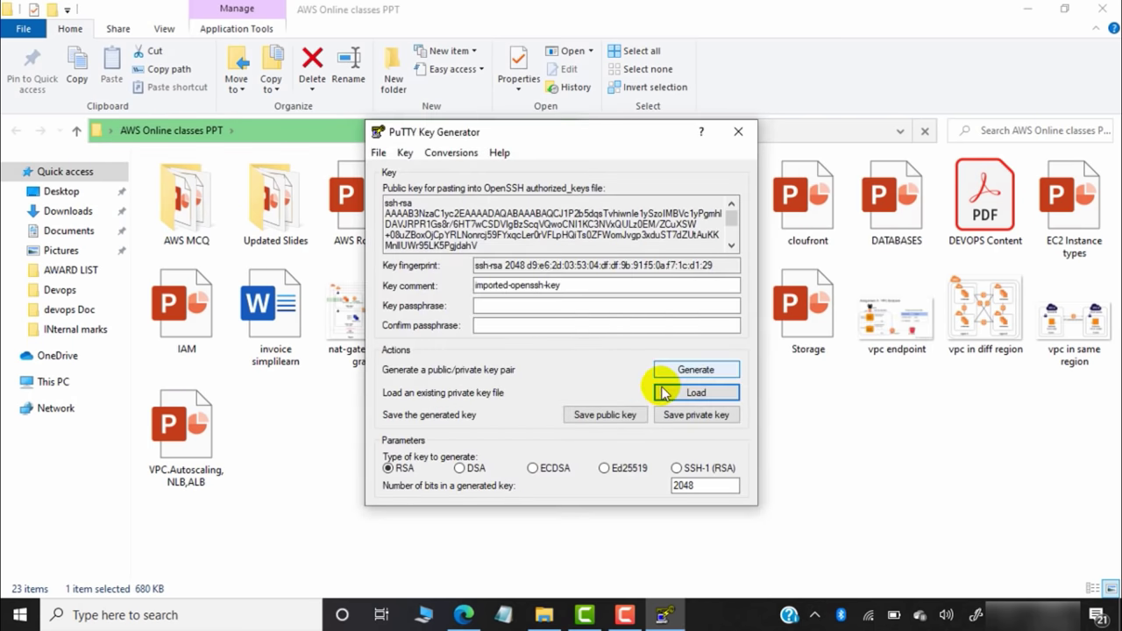
- Save the private key without a passphrase to the Desktop as mumbai1 and close the key generator
{"action": "left_click", "coordinate": [695, 418]}
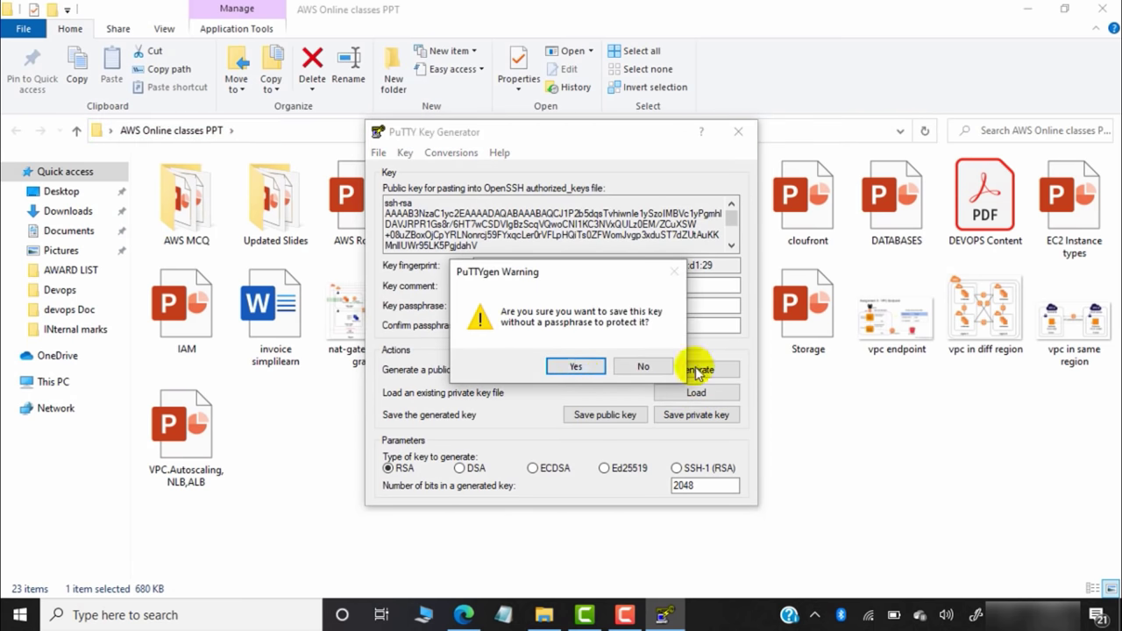
{"action": "left_click", "coordinate": [585, 365]}
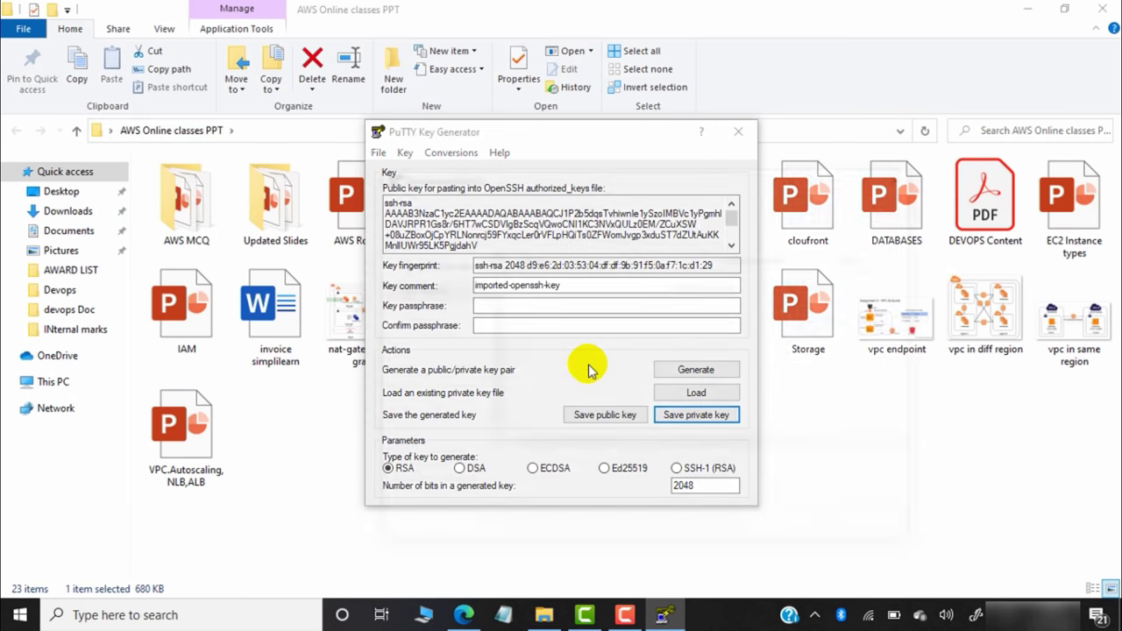
{"action": "scroll", "coordinate": [489, 313], "scroll_direction": "up", "scroll_amount": 1}
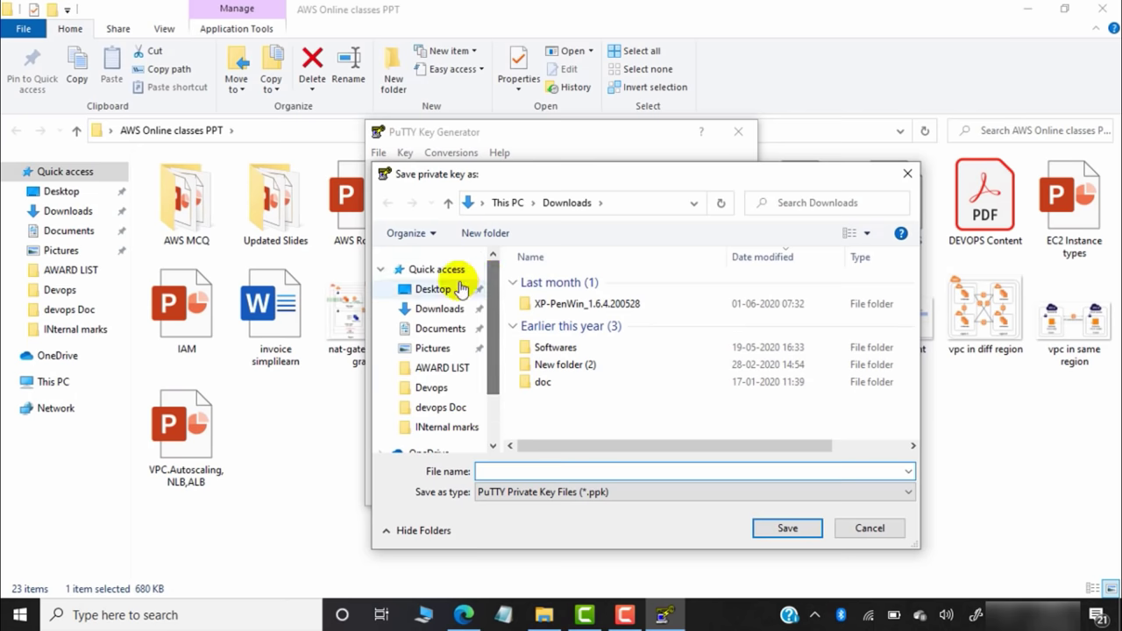
{"action": "left_click", "coordinate": [447, 286]}
{"action": "left_click", "coordinate": [584, 470]}
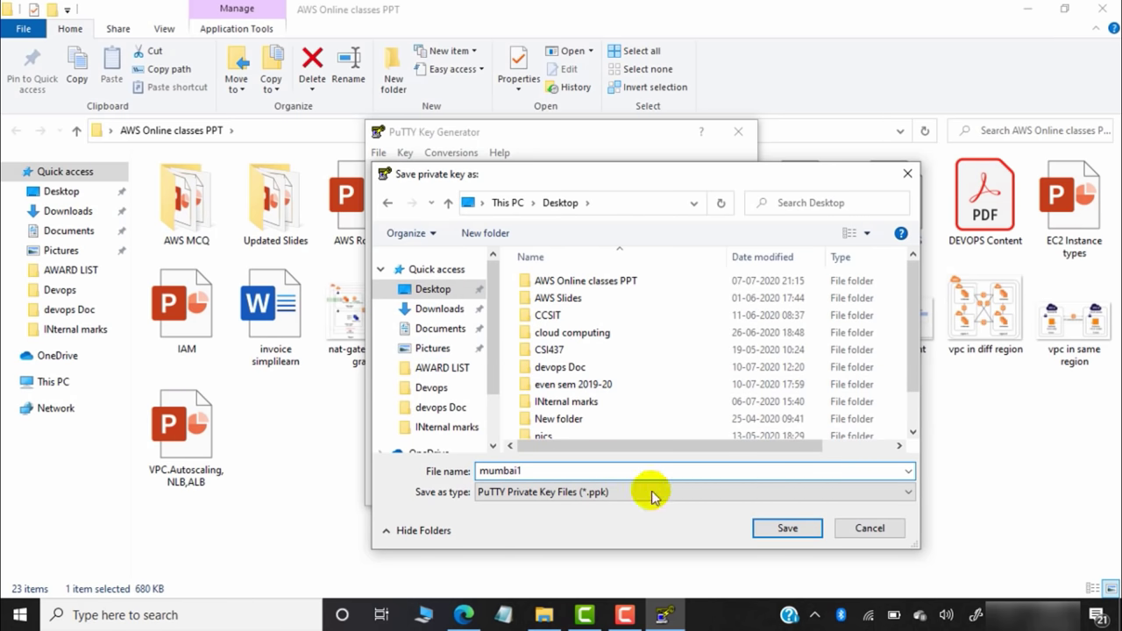
{"action": "left_click", "coordinate": [762, 530]}
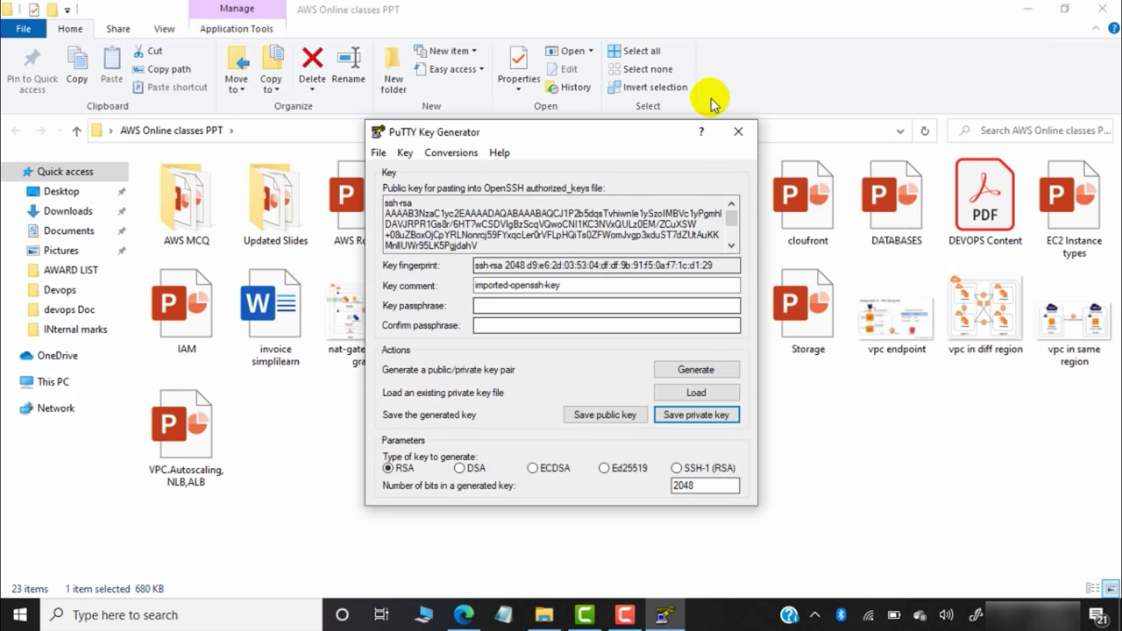
{"action": "left_click", "coordinate": [738, 132]}
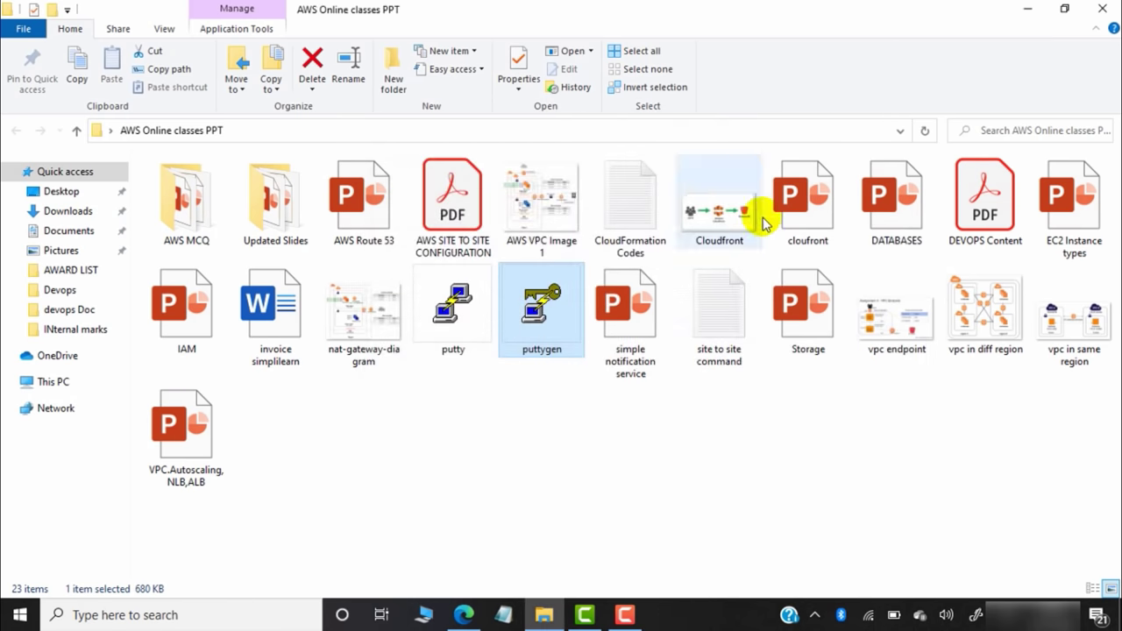
- Start PuTTY, enter 35.154.242.43 as the host and choose mumbai1.ppk from the Desktop as the SSH authentication key
{"action": "double_click", "coordinate": [468, 305]}
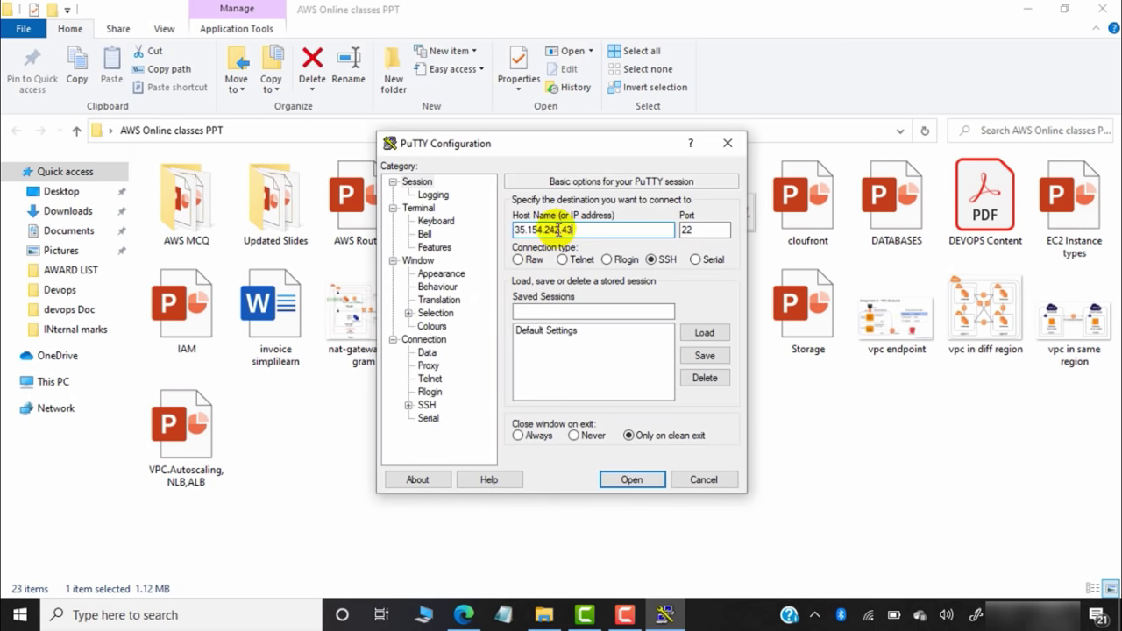
{"action": "left_click", "coordinate": [407, 406]}
{"action": "left_click", "coordinate": [442, 393]}
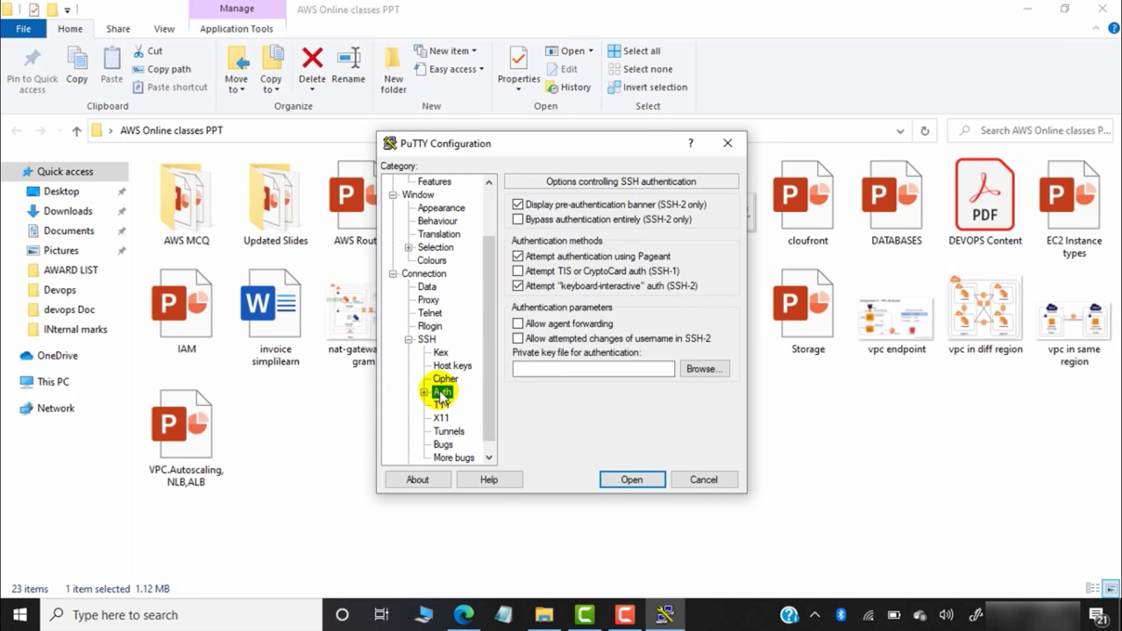
{"action": "left_click", "coordinate": [700, 372]}
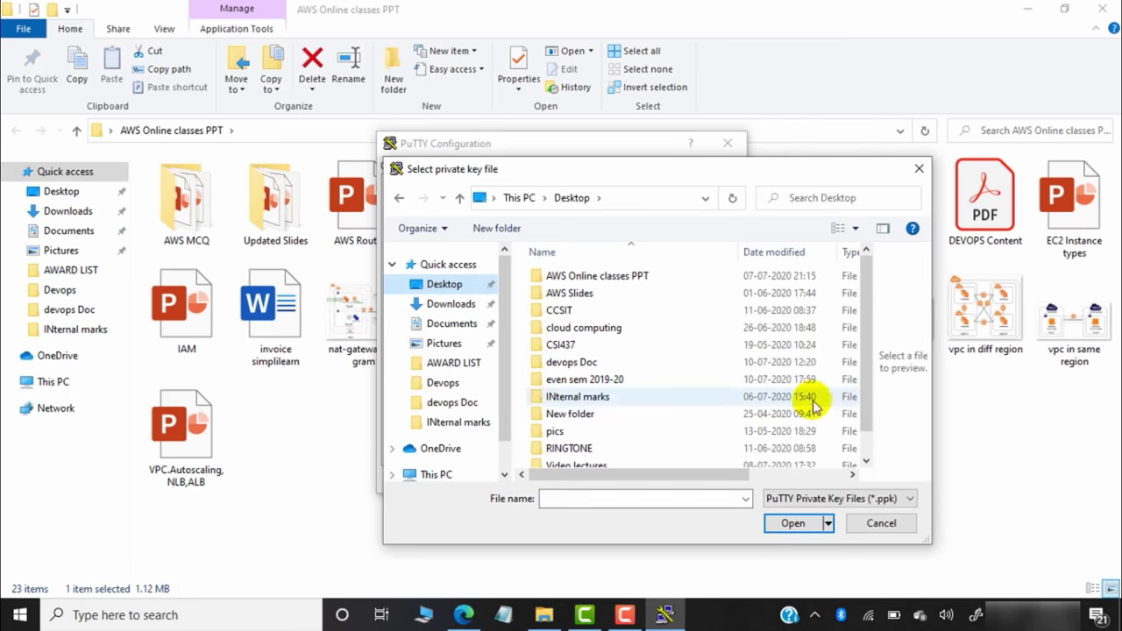
{"action": "scroll", "coordinate": [873, 420], "scroll_direction": "down", "scroll_amount": 1}
{"action": "left_click", "coordinate": [571, 458]}
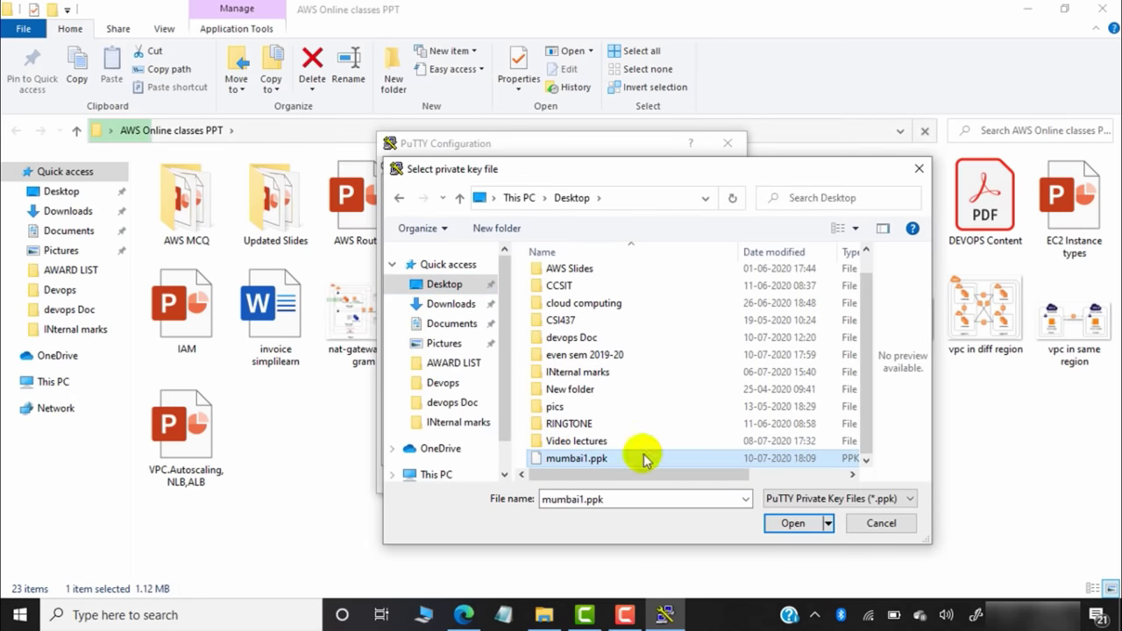
{"action": "left_click", "coordinate": [793, 523]}
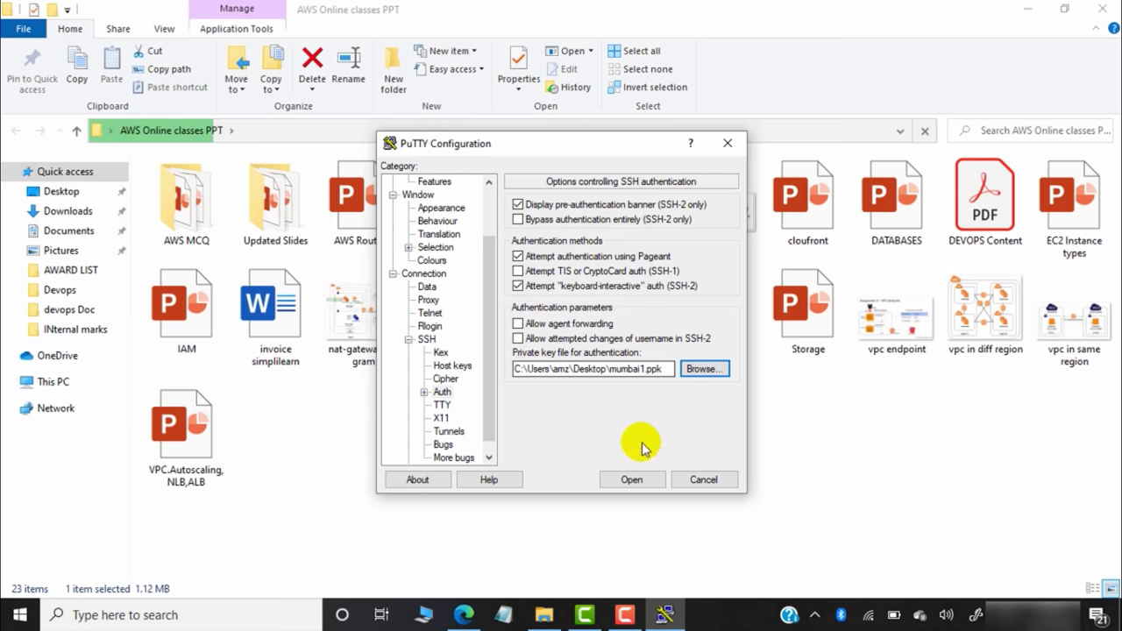
- Open the SSH connection, accept the server's host key, and log in as ec2-user in a maximized terminal
{"action": "left_click", "coordinate": [633, 481]}
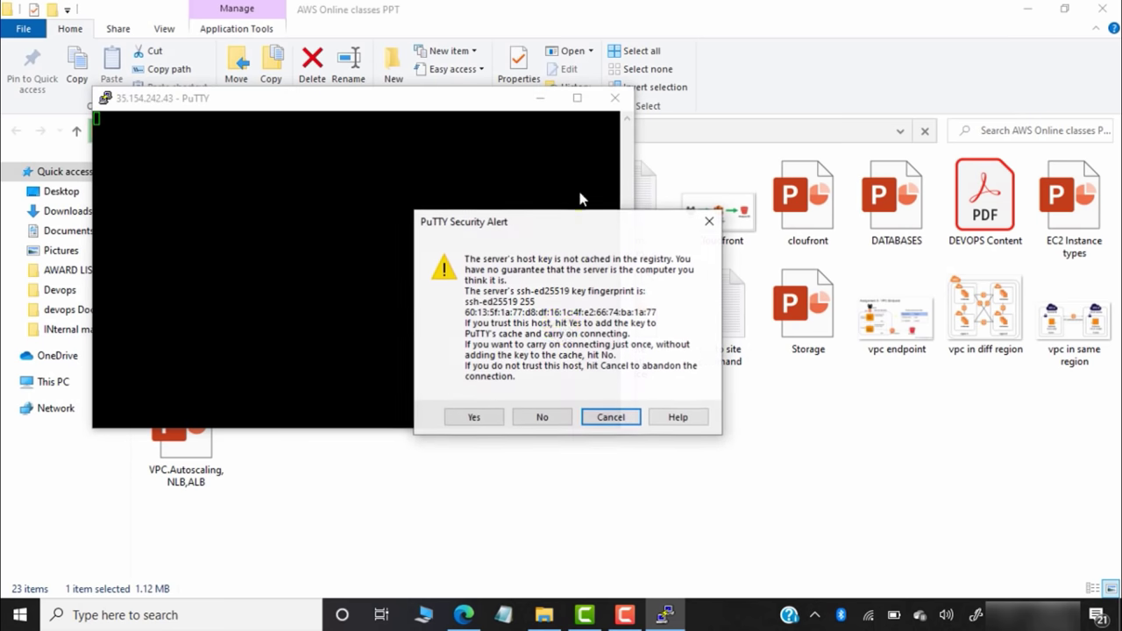
{"action": "left_click", "coordinate": [474, 418]}
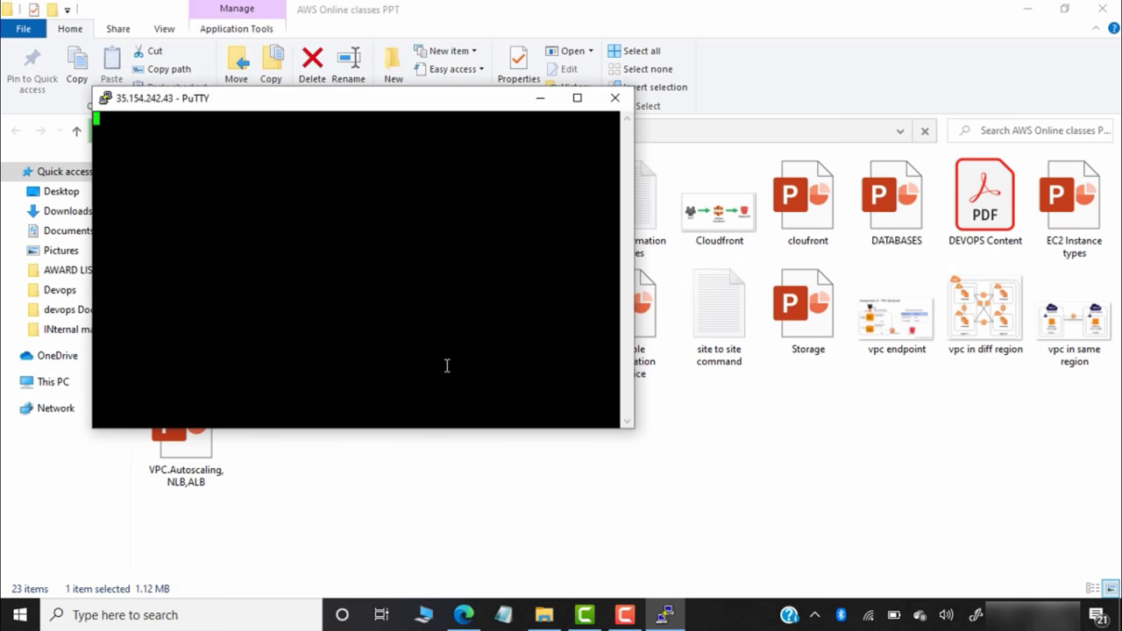
{"action": "left_click", "coordinate": [578, 98]}
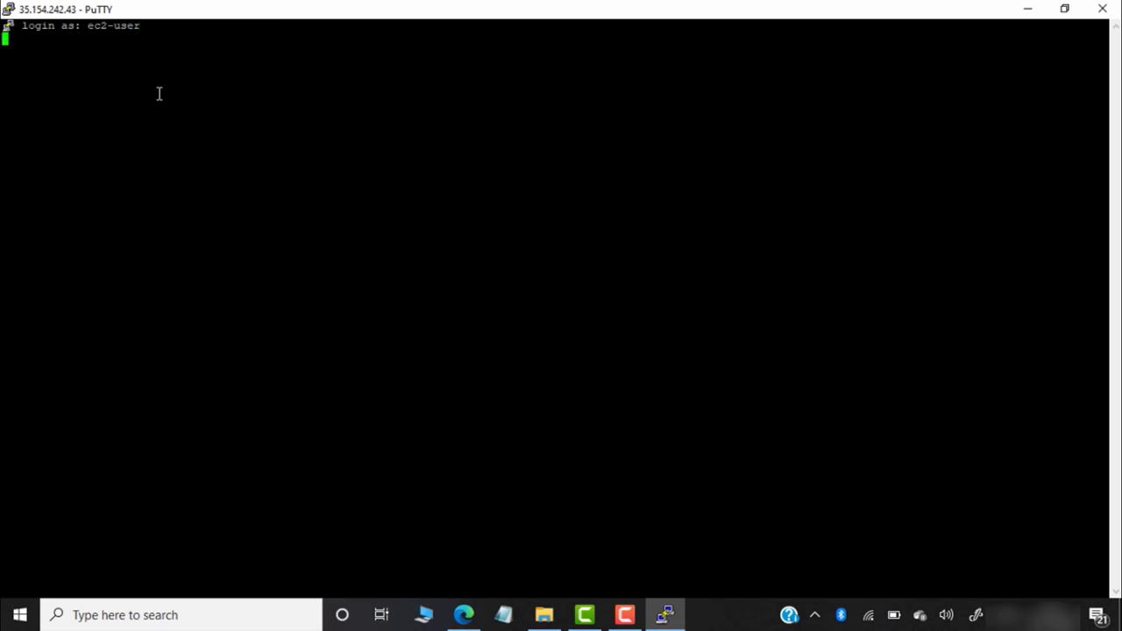
- Change the running session's terminal font to Courier New, 18-point
{"action": "left_click", "coordinate": [8, 12]}
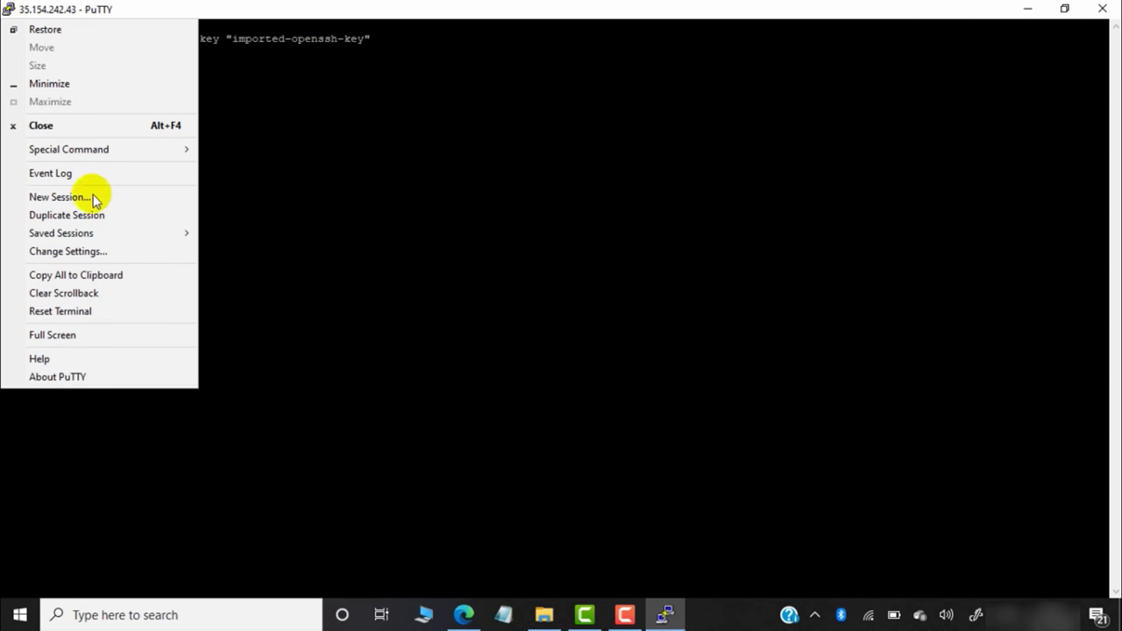
{"action": "left_click", "coordinate": [66, 251]}
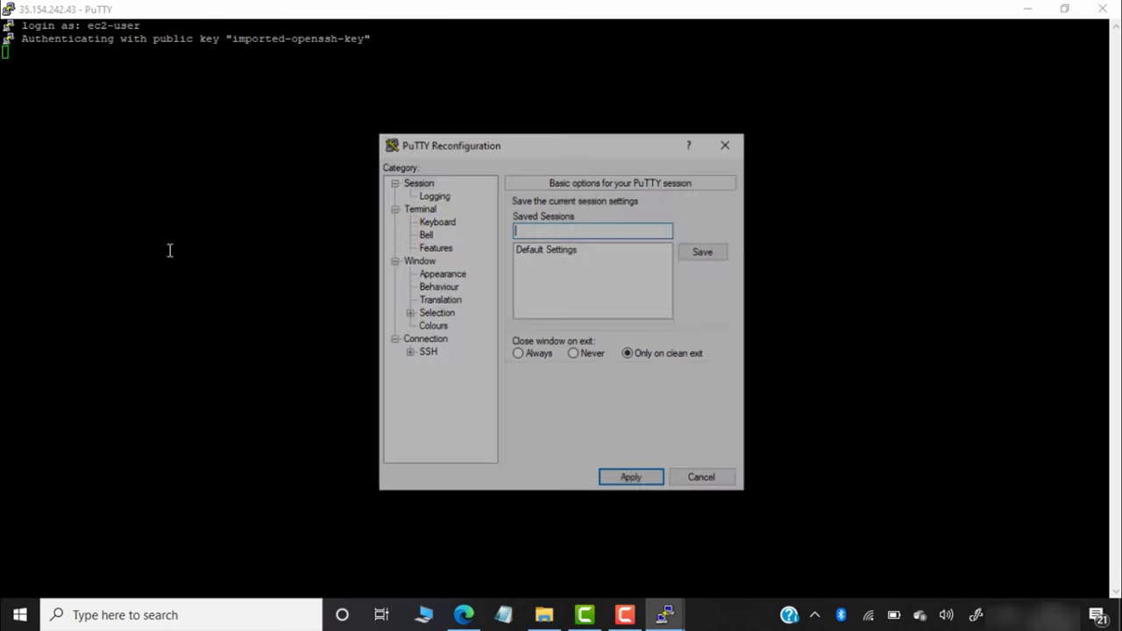
{"action": "left_click", "coordinate": [438, 275]}
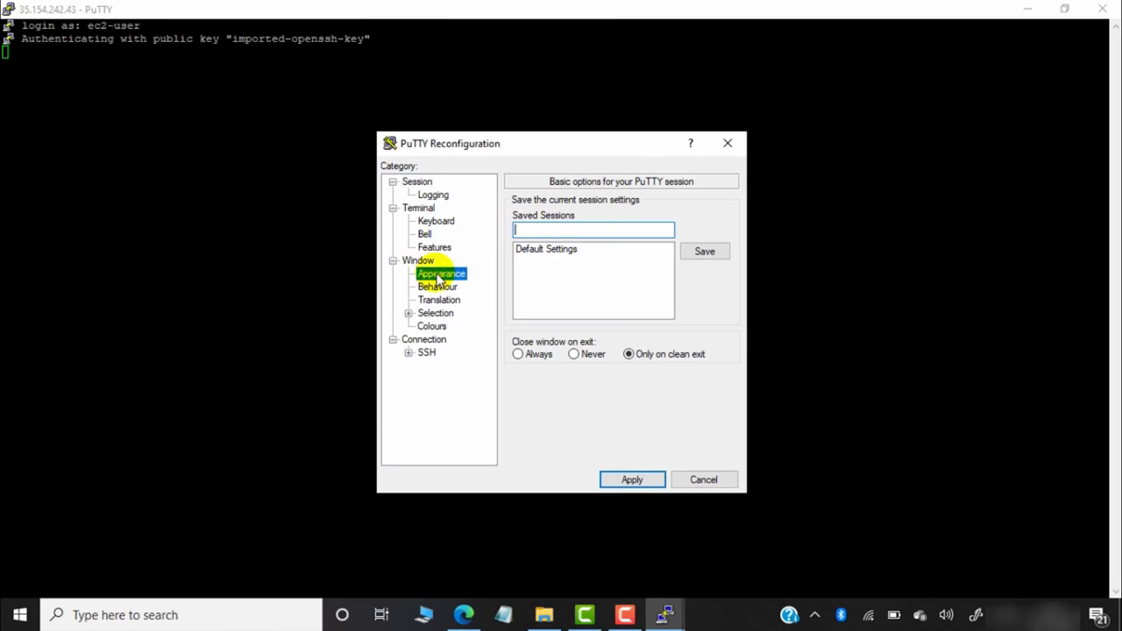
{"action": "left_click", "coordinate": [699, 298]}
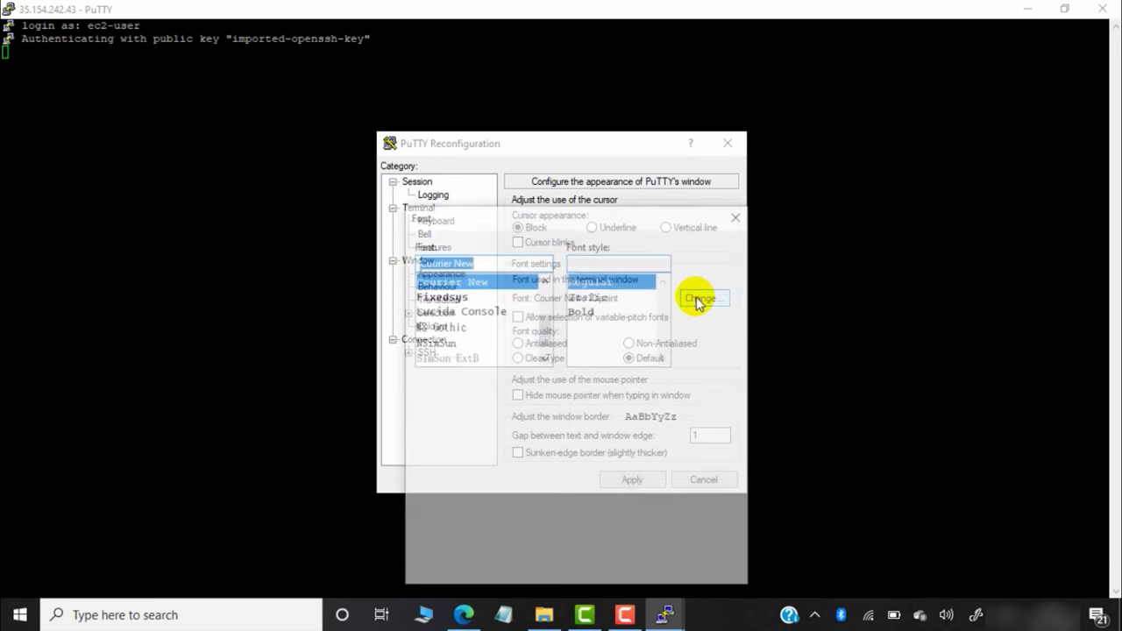
{"action": "left_click", "coordinate": [695, 339]}
{"action": "left_click", "coordinate": [637, 570]}
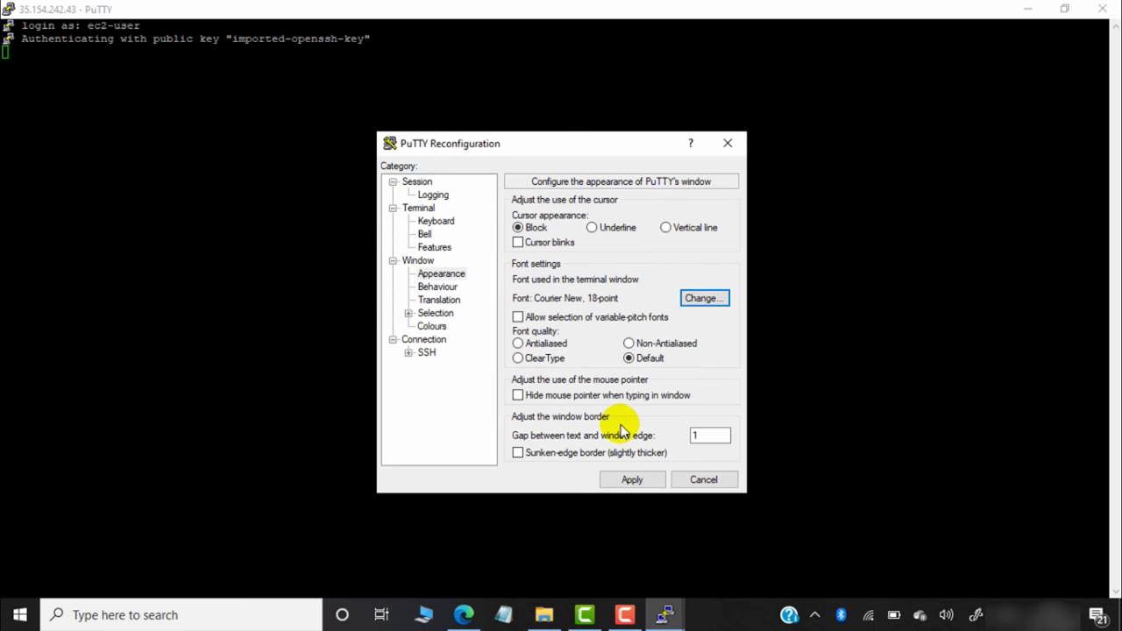
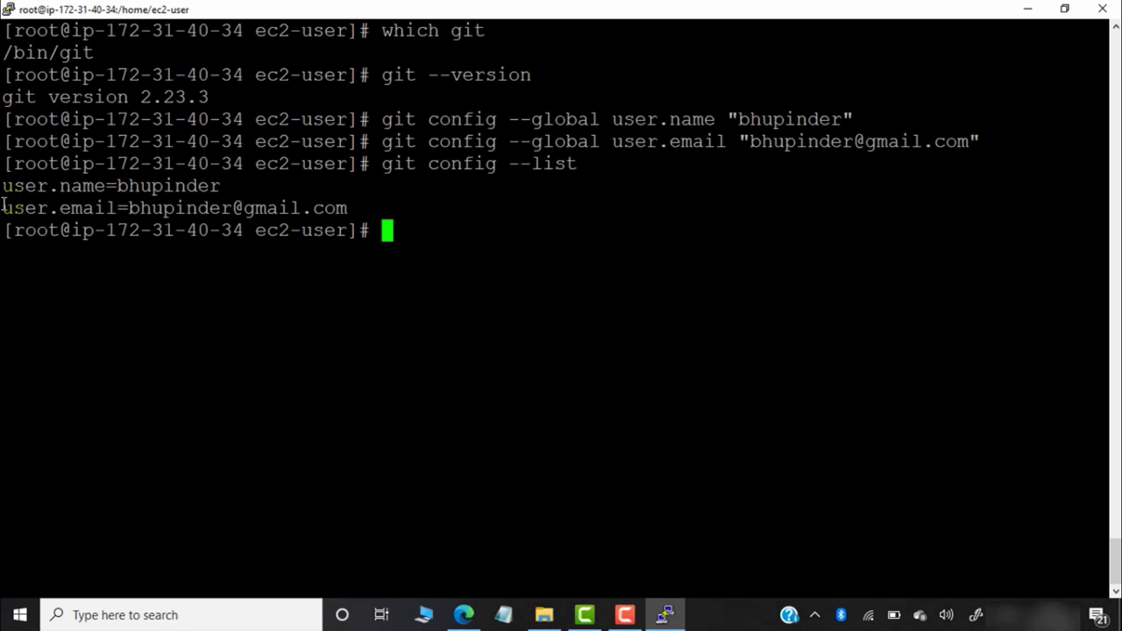
- Examine the user name and e-mail entries that the git config --list command printed, highlighting them in the terminal
{"action": "left_click_drag", "start_coordinate": [2, 185], "coordinate": [411, 210]}
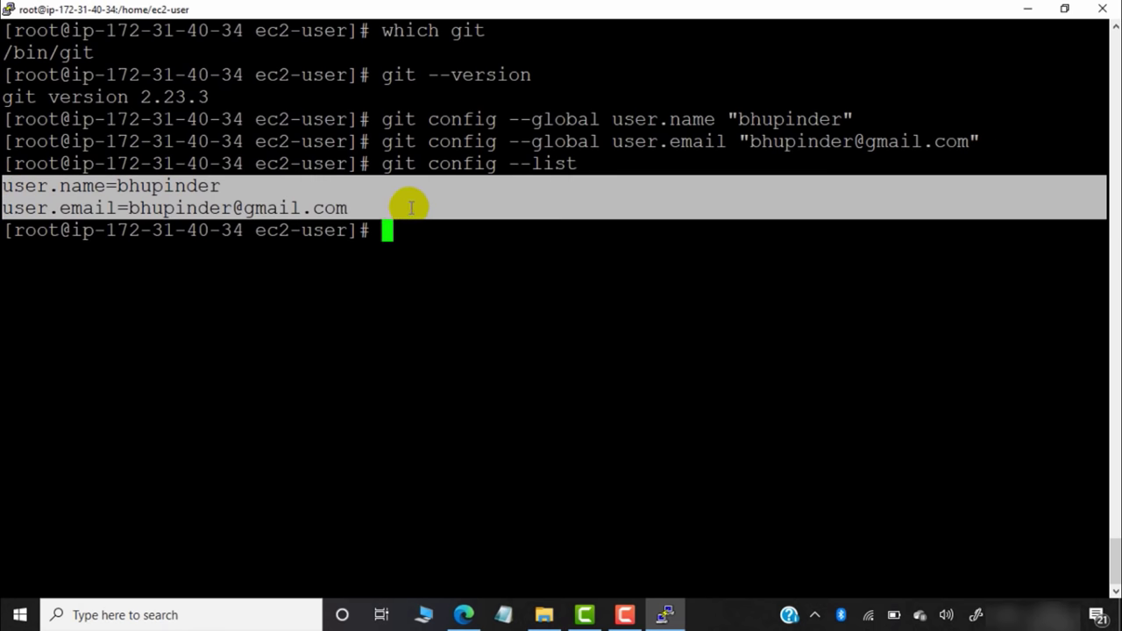
{"action": "left_click_drag", "start_coordinate": [579, 163], "coordinate": [551, 163]}
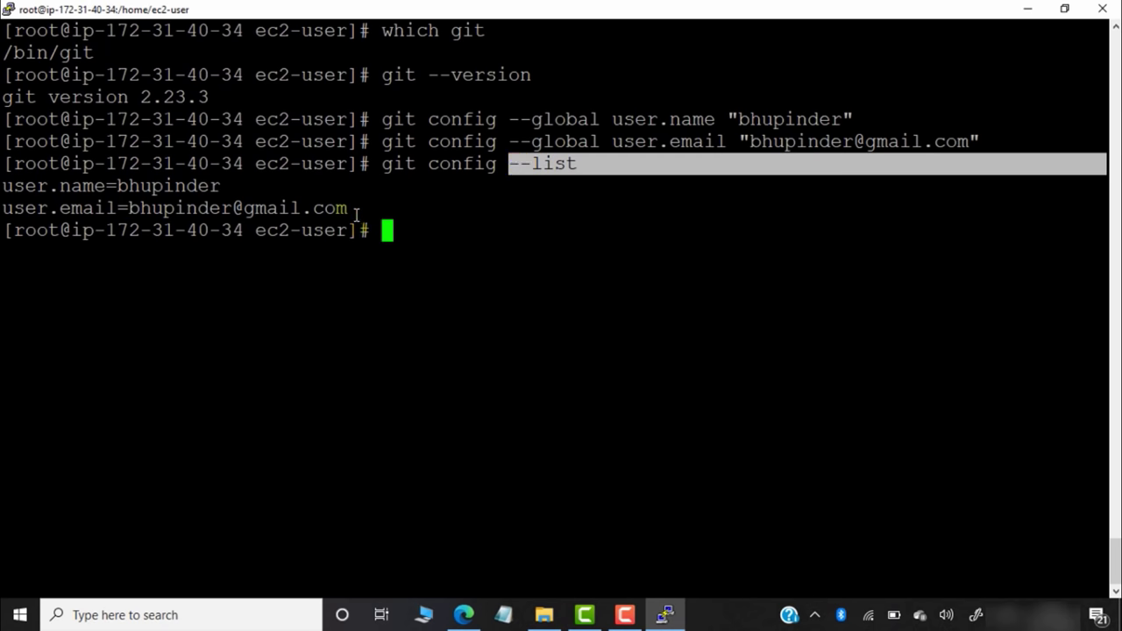
{"action": "left_click_drag", "start_coordinate": [3, 185], "coordinate": [361, 208]}
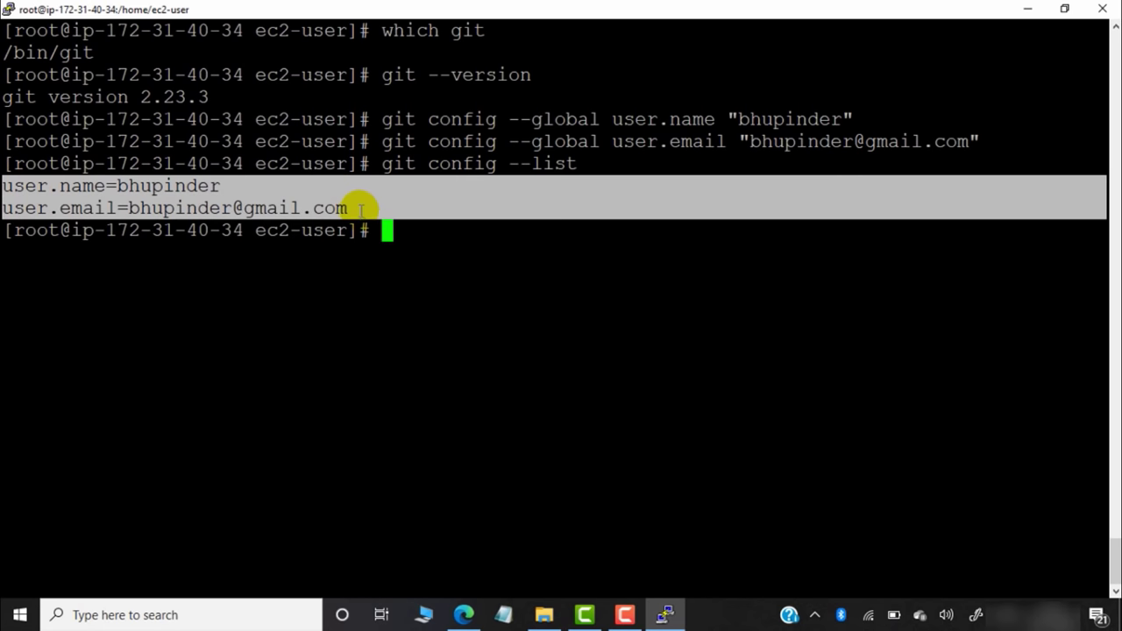
{"action": "left_click", "coordinate": [430, 229]}
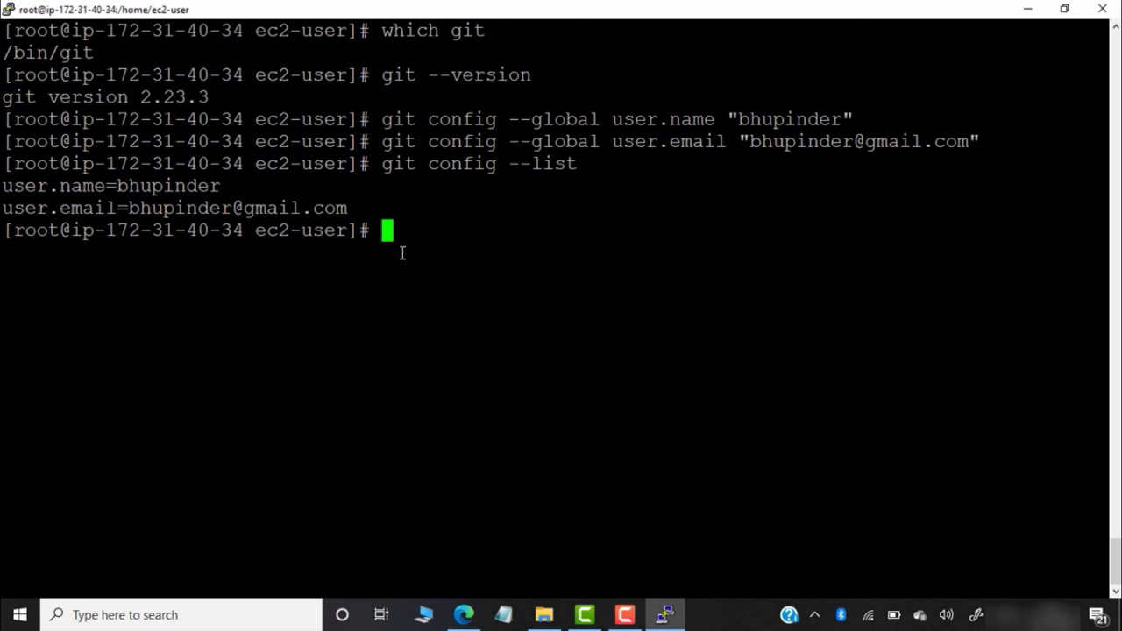
- Minimize the terminal, switch to the EC2 console in the browser and collapse the Mumbaigit-Linux instance's details
{"action": "left_click", "coordinate": [1029, 11]}
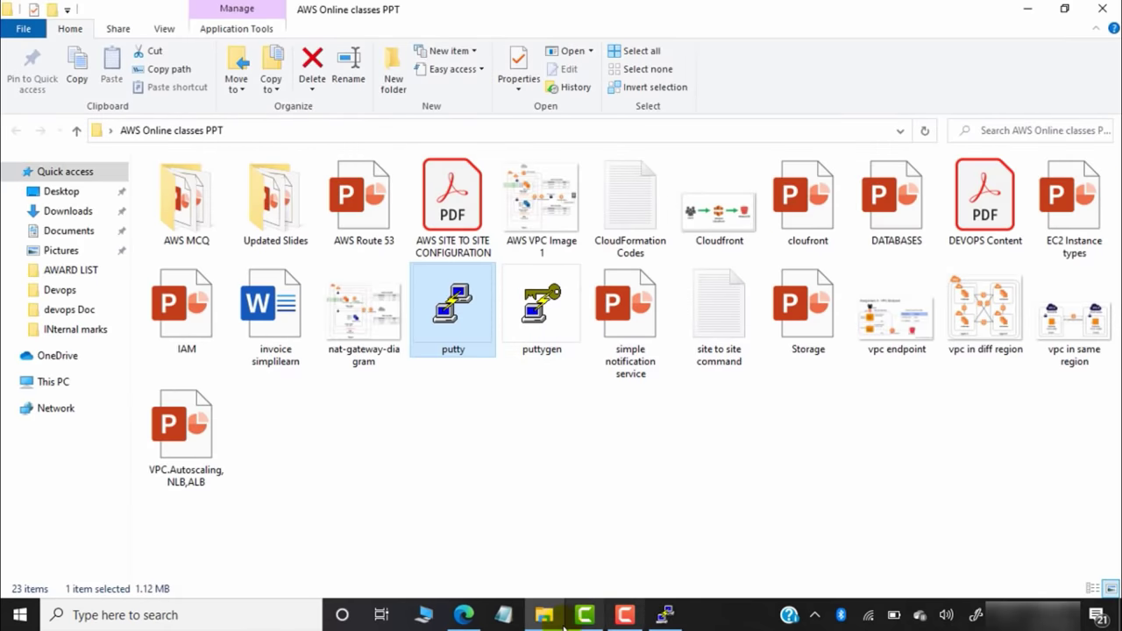
{"action": "left_click", "coordinate": [463, 615]}
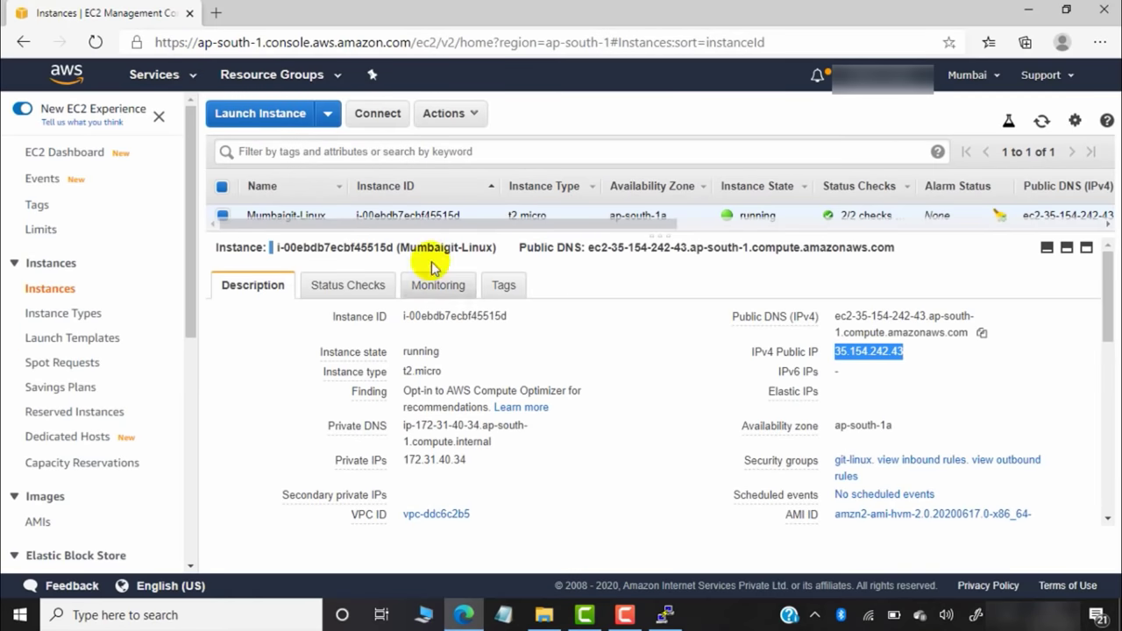
{"action": "left_click", "coordinate": [1047, 247]}
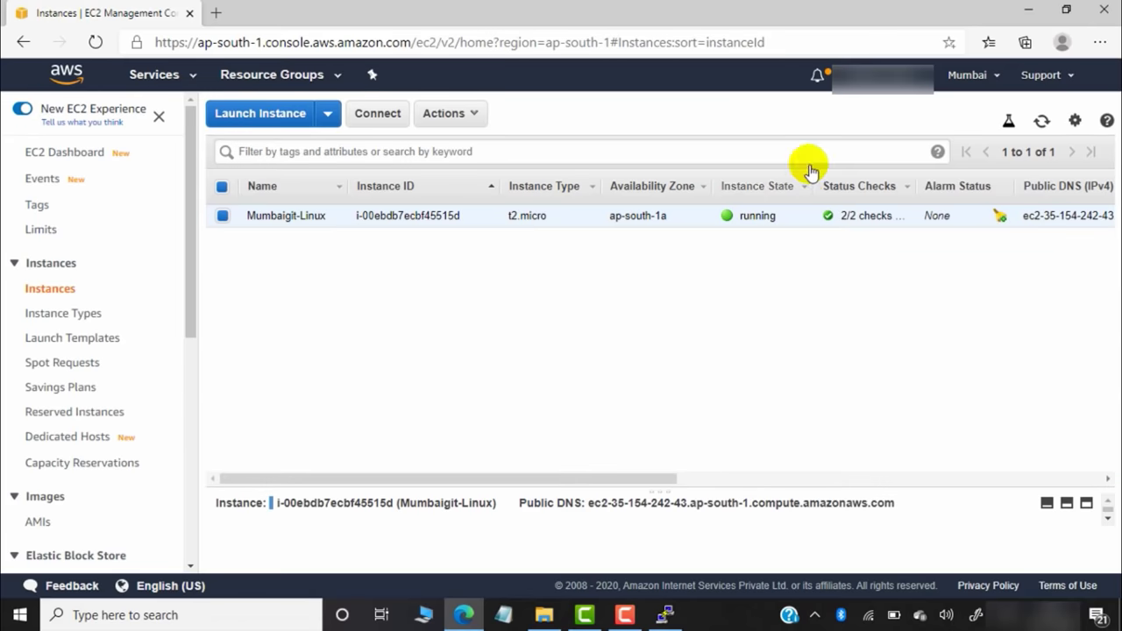
- Switch the EC2 console to the Asia Pacific (Singapore) region and start launching an instance from the 64-bit (x86) Amazon Linux 2 AMI
{"action": "left_click", "coordinate": [997, 79]}
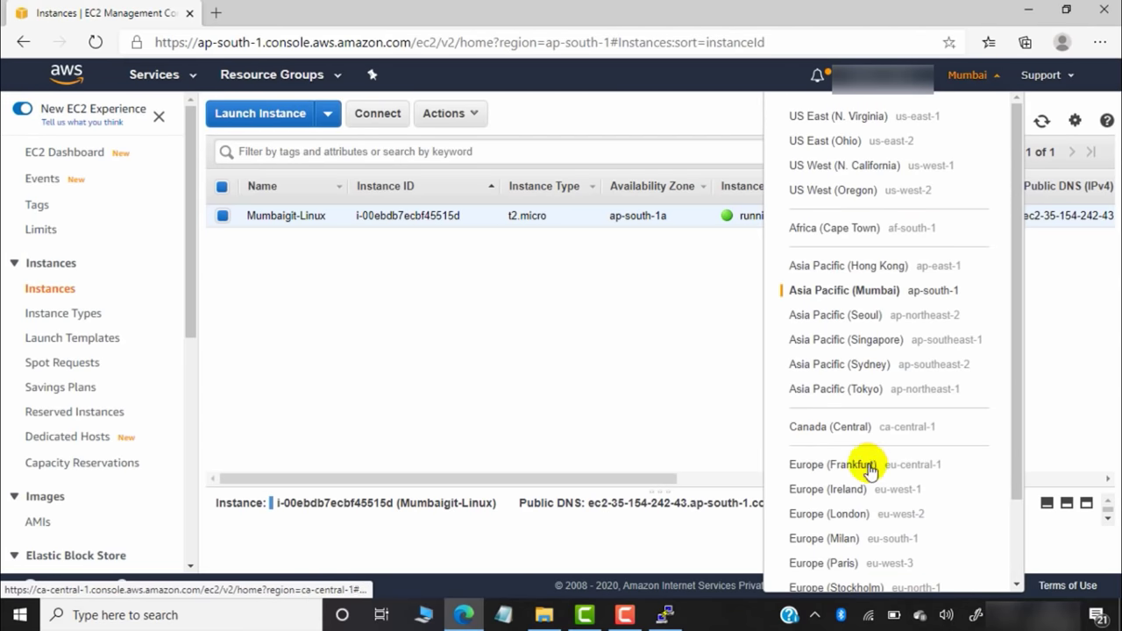
{"action": "left_click", "coordinate": [875, 349]}
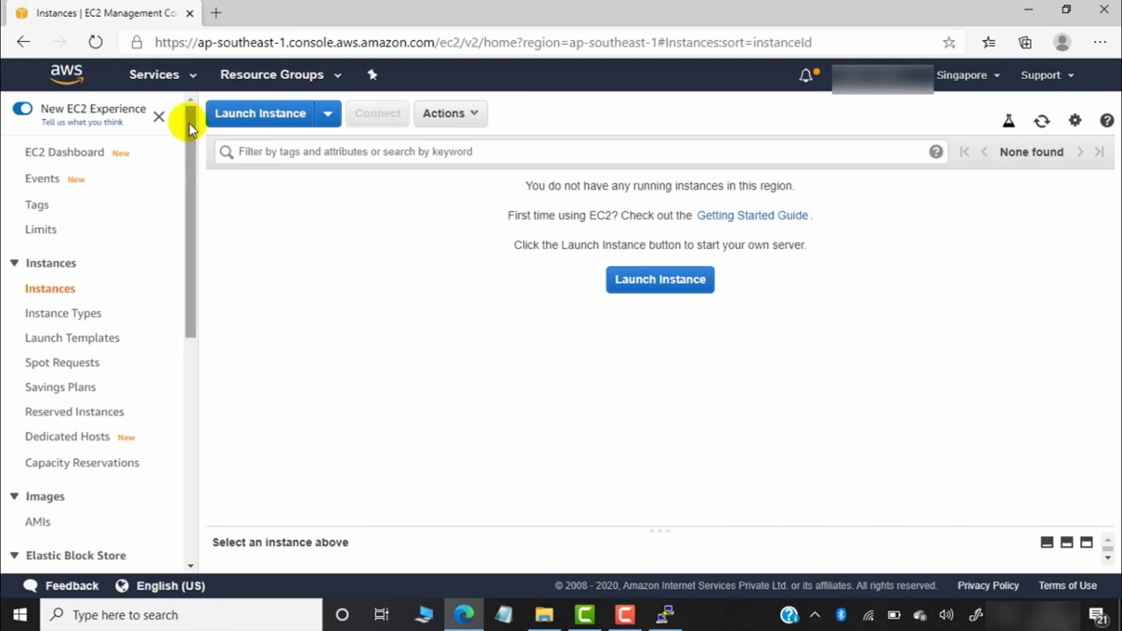
{"action": "left_click", "coordinate": [259, 121]}
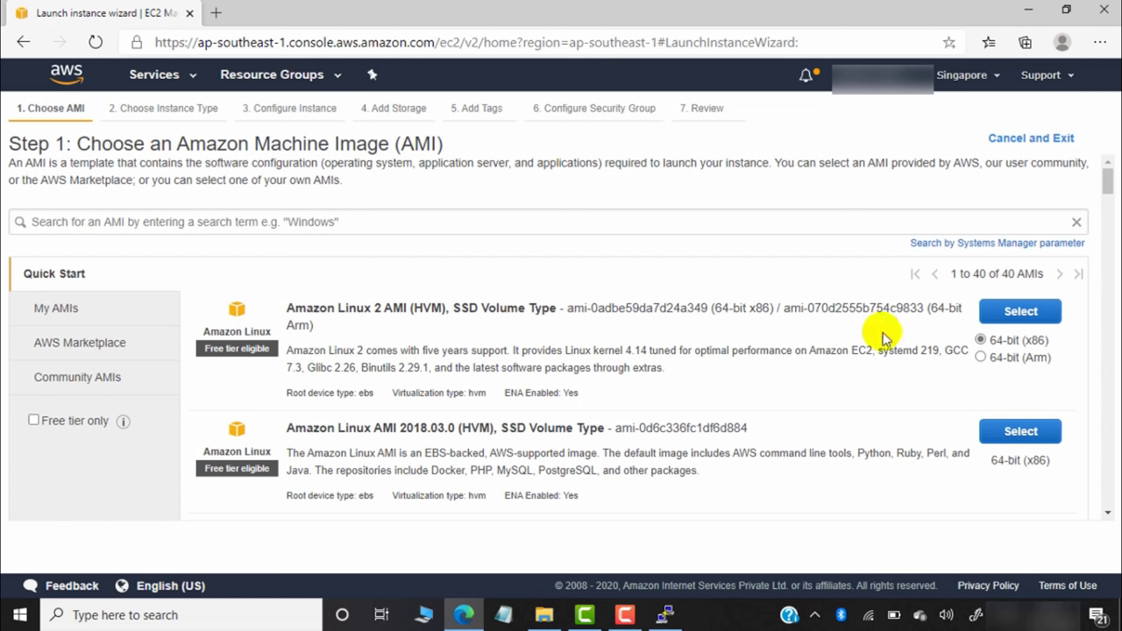
{"action": "left_click", "coordinate": [1022, 312]}
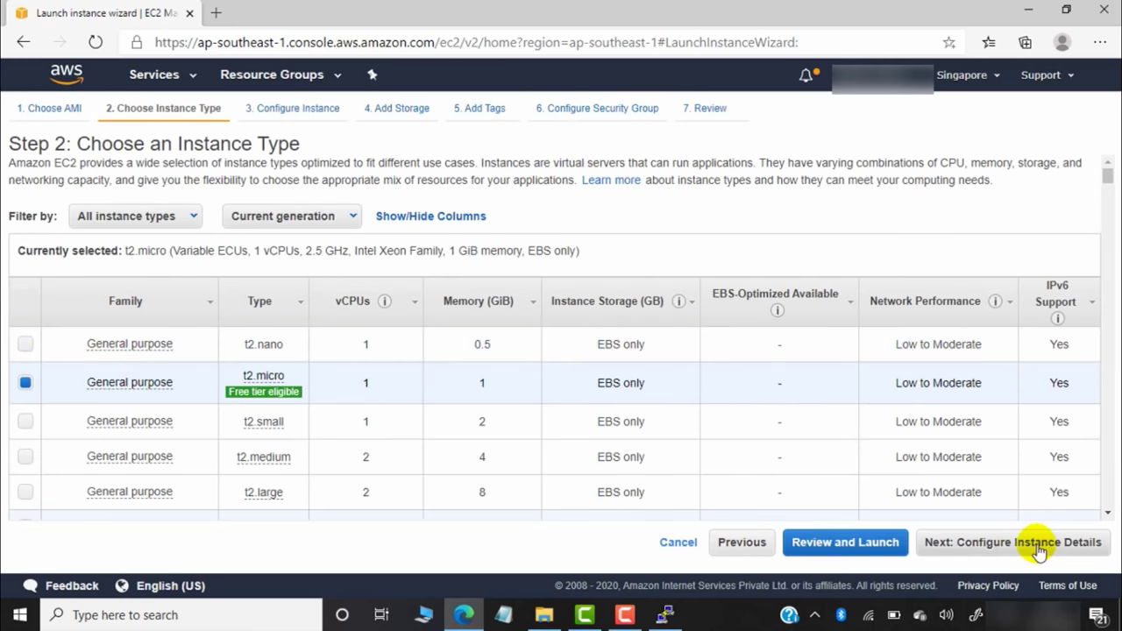
- Keep the t2.micro type and the default instance details and storage, and add a Name tag with the value Singaopregit
{"action": "left_click", "coordinate": [1042, 544]}
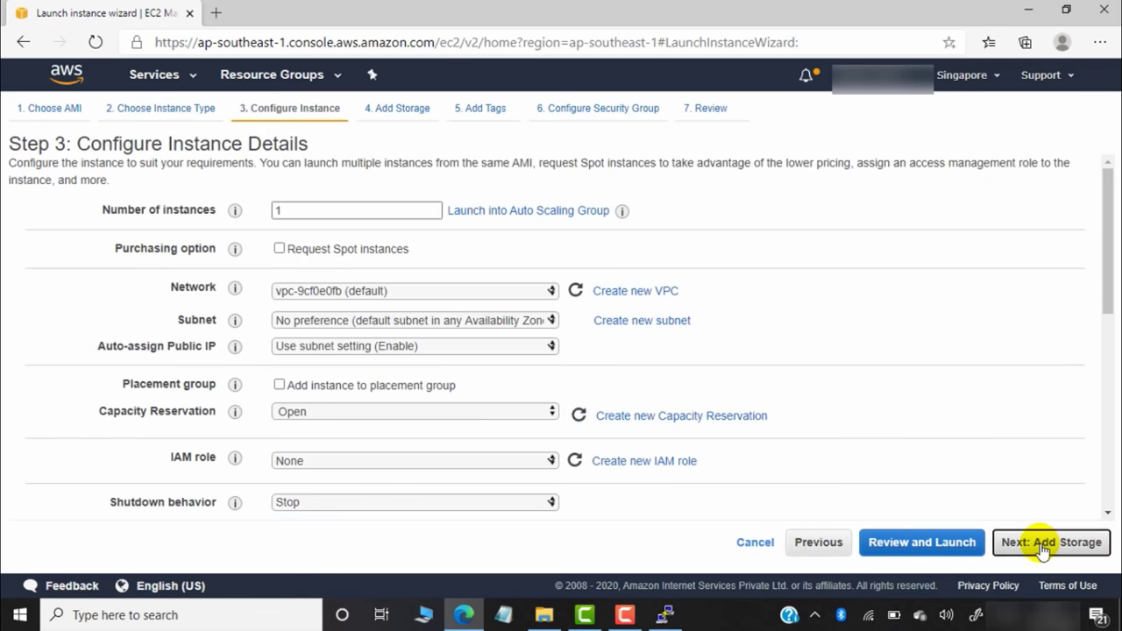
{"action": "left_click", "coordinate": [1042, 544]}
{"action": "left_click", "coordinate": [1042, 544]}
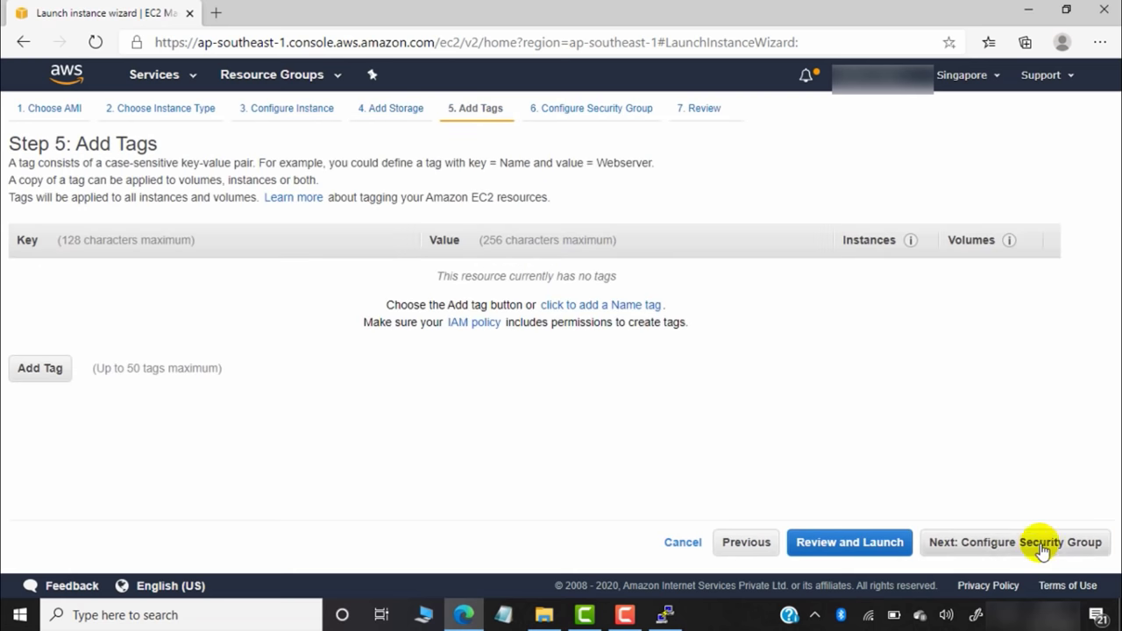
{"action": "left_click", "coordinate": [26, 375]}
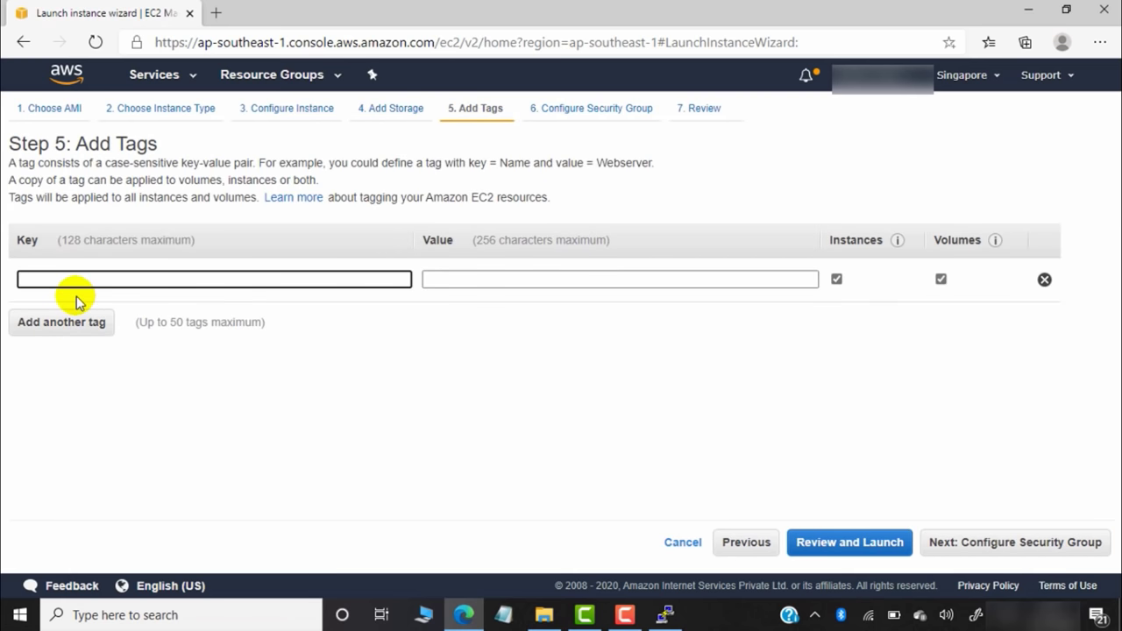
{"action": "type", "text": "Name"}
{"action": "left_click", "coordinate": [550, 278]}
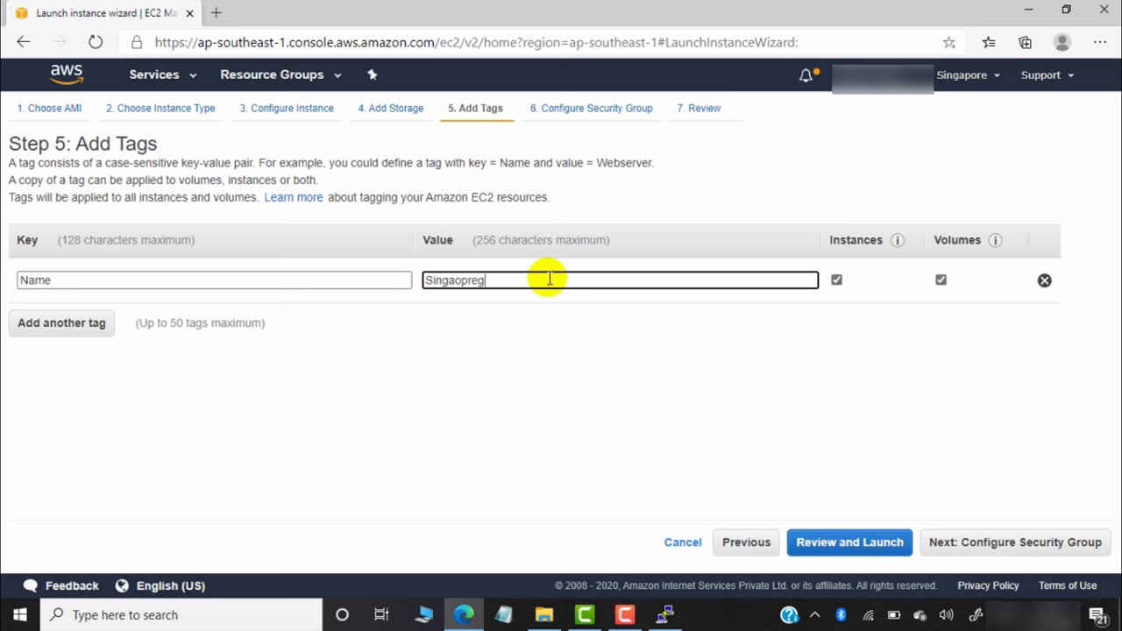
{"action": "left_click", "coordinate": [1085, 542]}
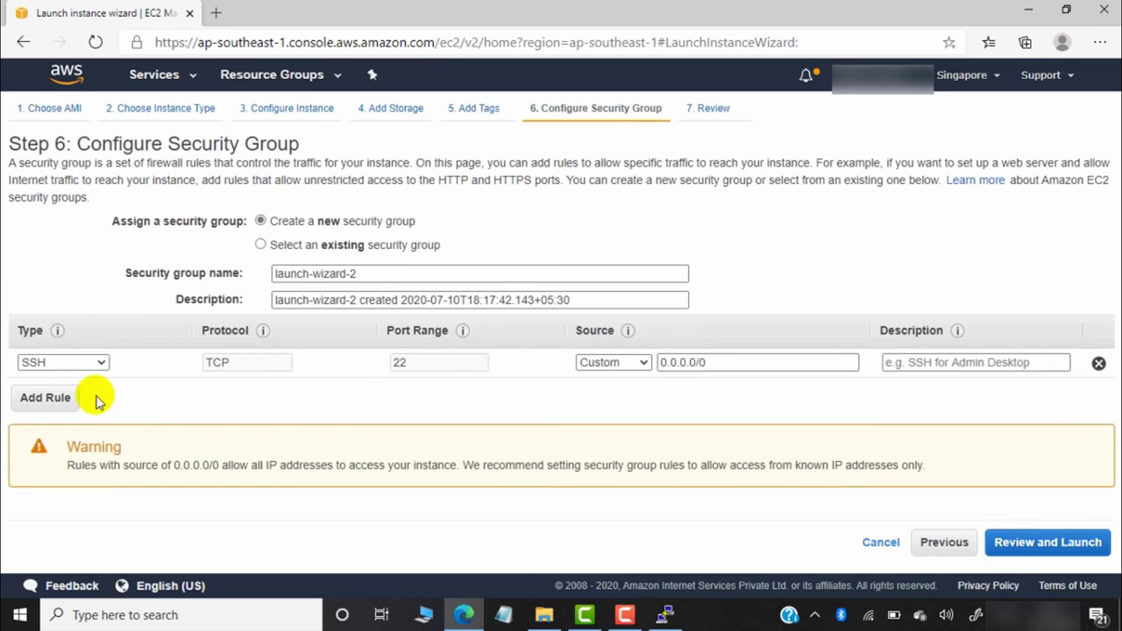
- Add an HTTP rule to the new security group and set the source of the SSH and HTTP rules to Anywhere
{"action": "left_click", "coordinate": [42, 396]}
{"action": "left_click", "coordinate": [99, 392]}
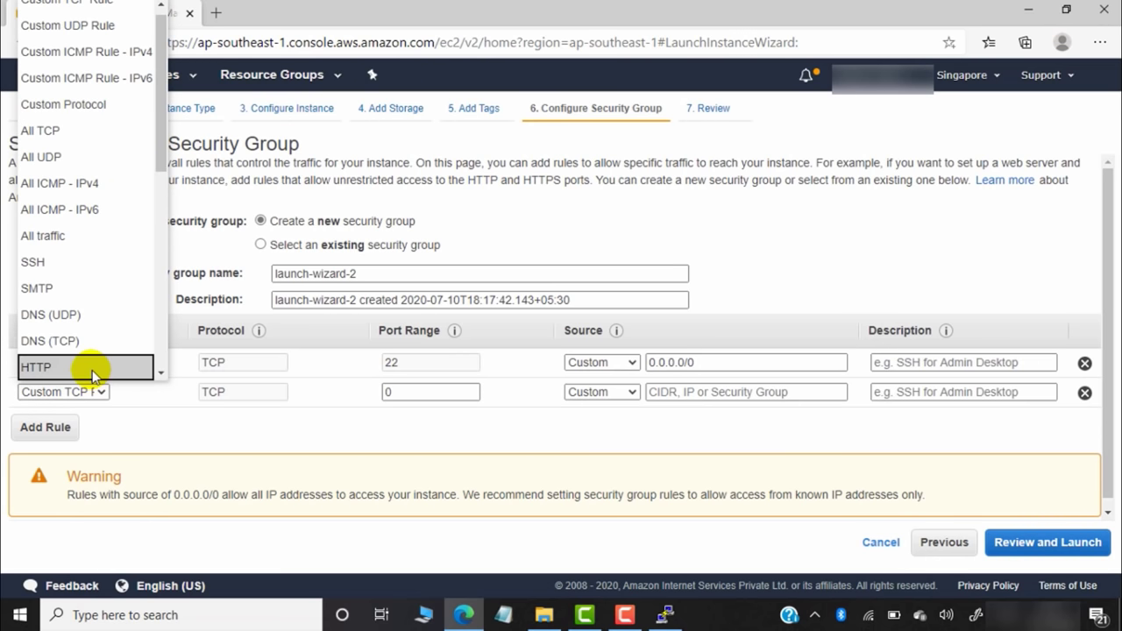
{"action": "left_click", "coordinate": [96, 365]}
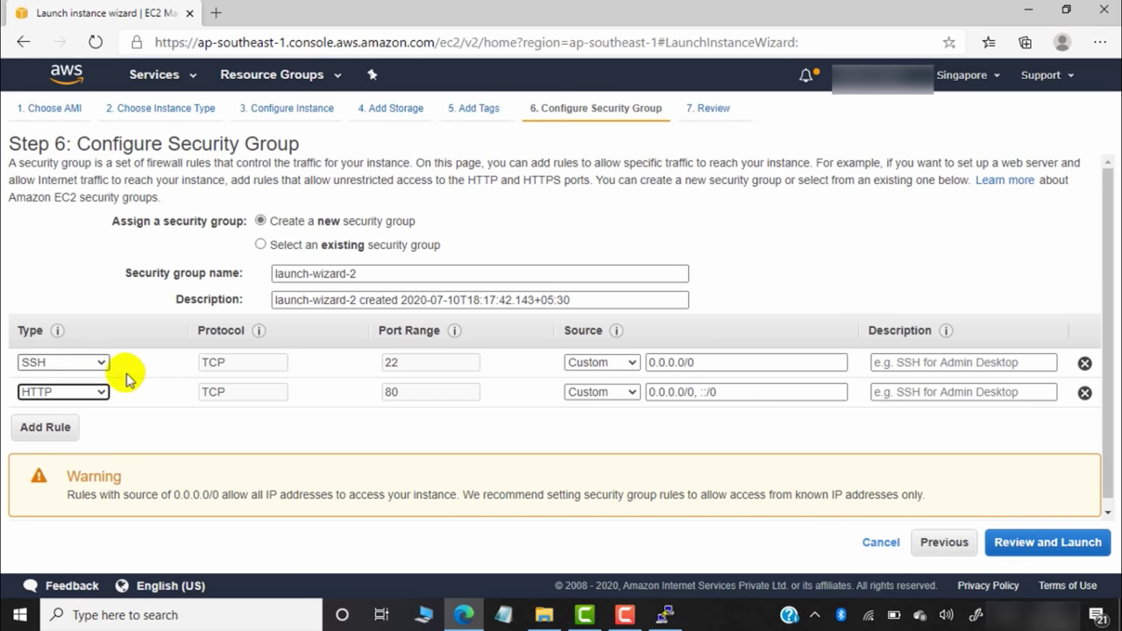
{"action": "left_click", "coordinate": [626, 362]}
{"action": "left_click", "coordinate": [618, 406]}
{"action": "left_click", "coordinate": [619, 399]}
{"action": "left_click", "coordinate": [614, 440]}
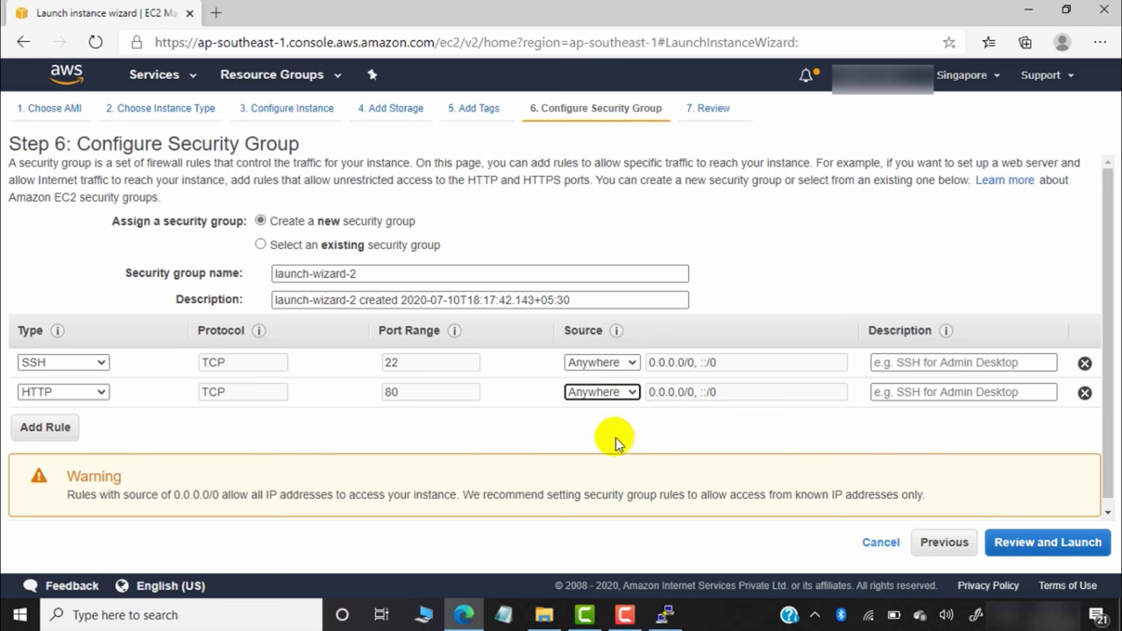
- Launch the instance with a new key pair named singaporegit, downloading its private key file
{"action": "left_click", "coordinate": [1048, 543]}
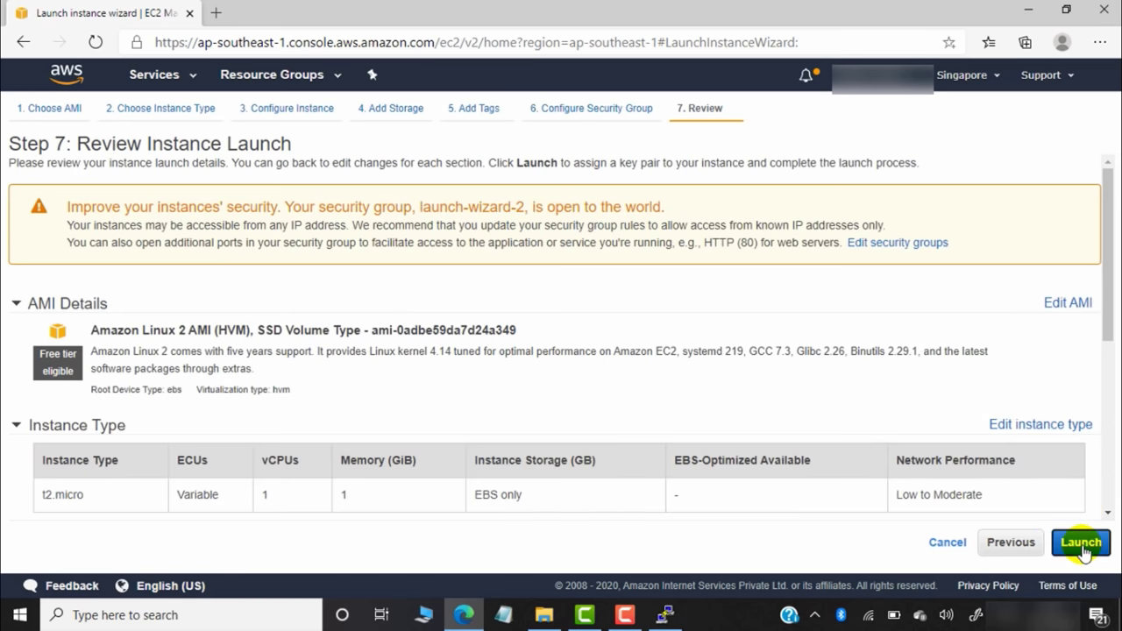
{"action": "left_click", "coordinate": [1084, 544]}
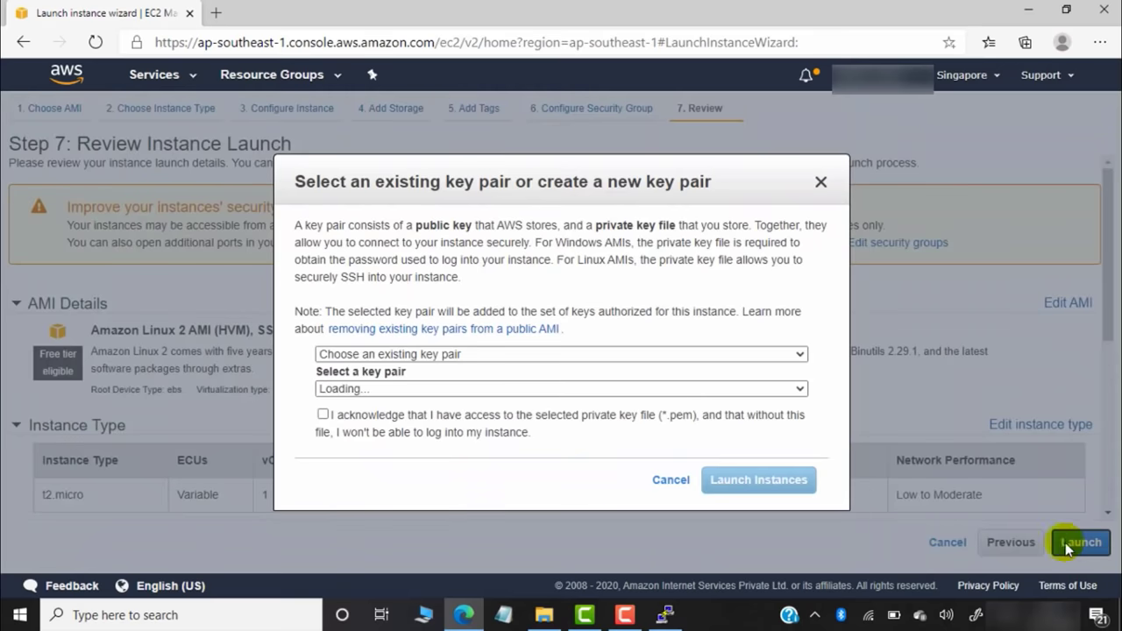
{"action": "left_click", "coordinate": [504, 355]}
{"action": "left_click", "coordinate": [434, 399]}
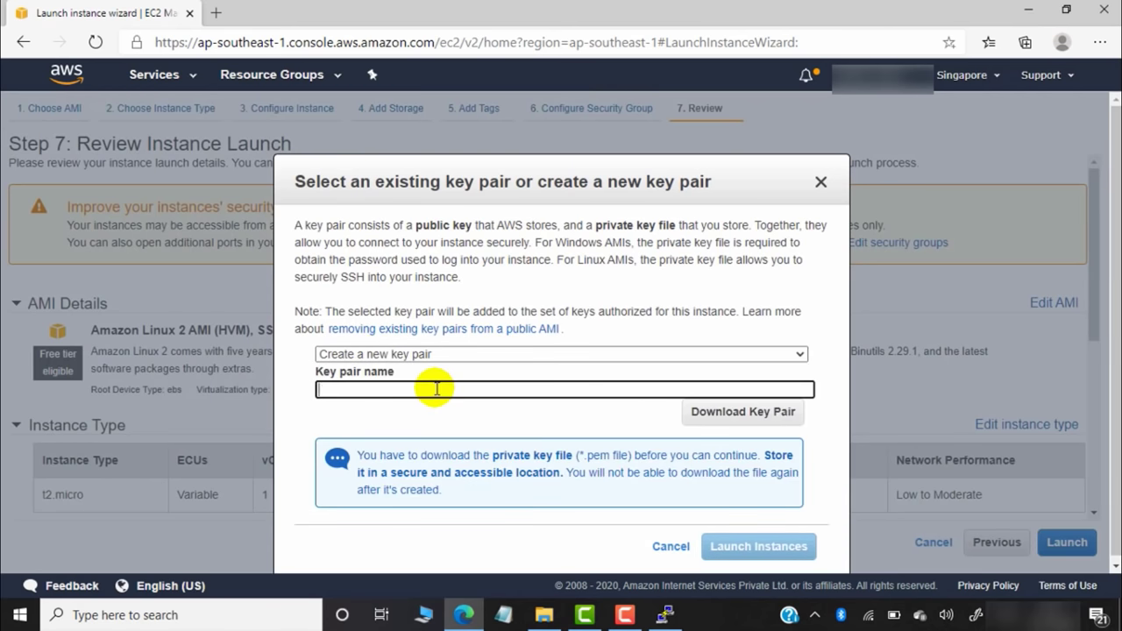
{"action": "type", "text": "singaporegit"}
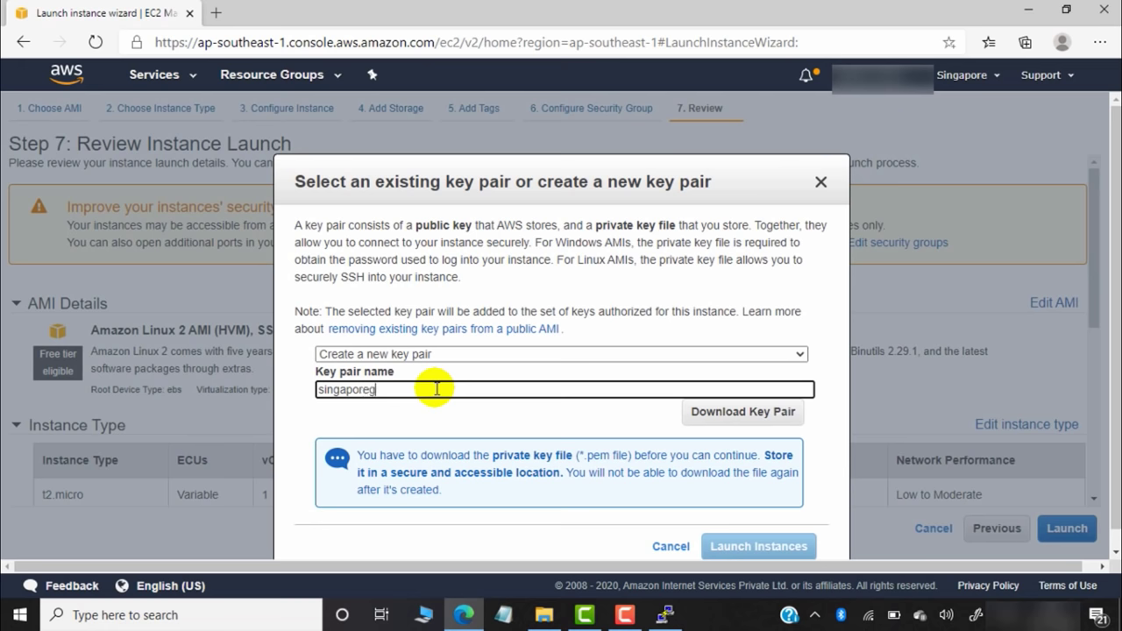
{"action": "left_click", "coordinate": [762, 414]}
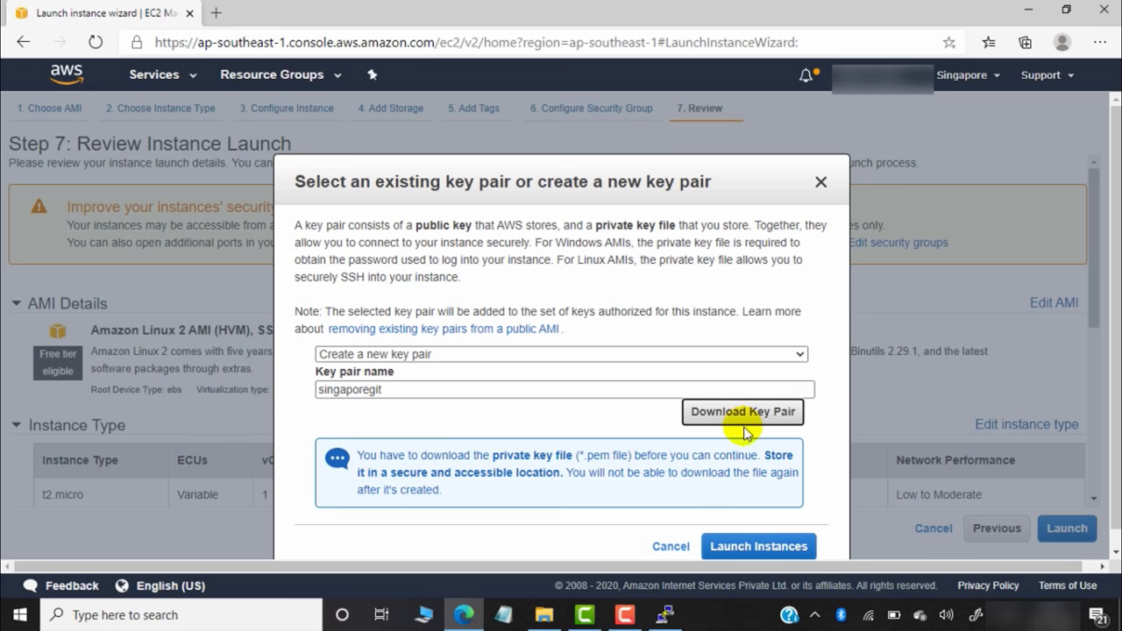
{"action": "scroll", "coordinate": [741, 492], "scroll_direction": "down", "scroll_amount": 1}
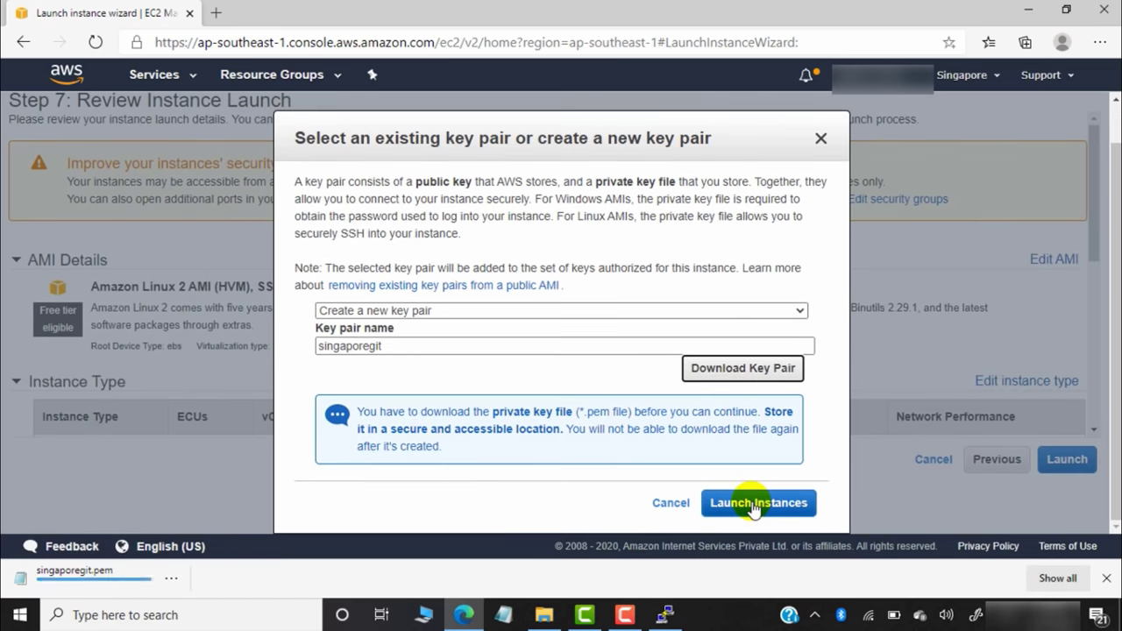
{"action": "left_click", "coordinate": [753, 504]}
- View the launched instance, refresh its status, and copy its IPv4 public IP from the expanded details
{"action": "scroll", "coordinate": [1035, 531], "scroll_direction": "down", "scroll_amount": 3}
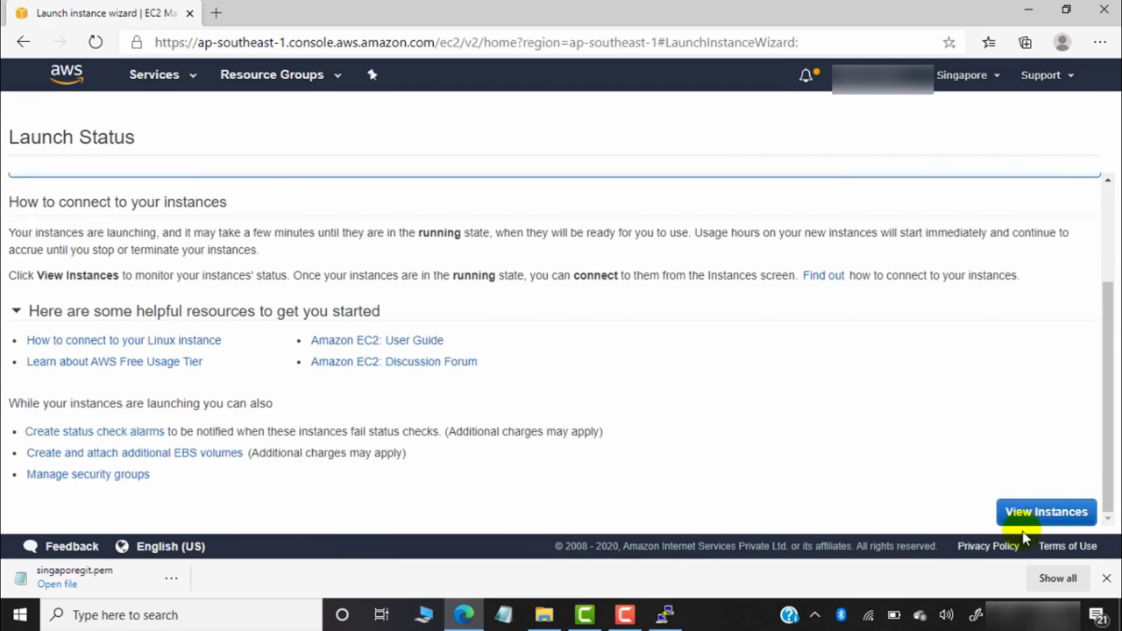
{"action": "left_click", "coordinate": [1045, 518]}
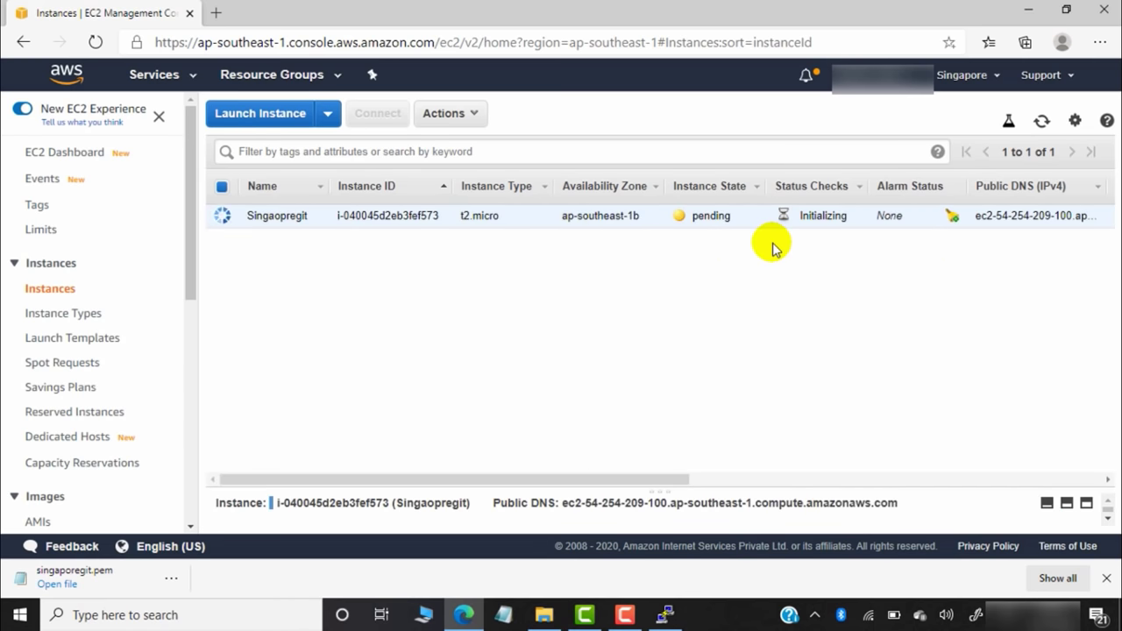
{"action": "left_click", "coordinate": [1046, 125]}
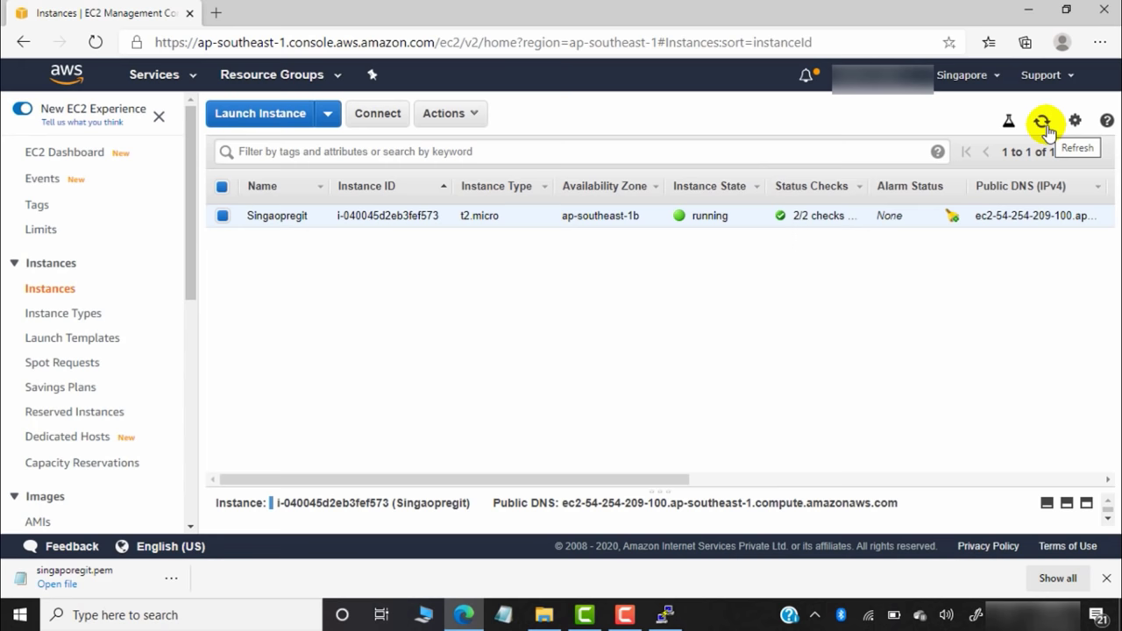
{"action": "left_click", "coordinate": [1086, 504]}
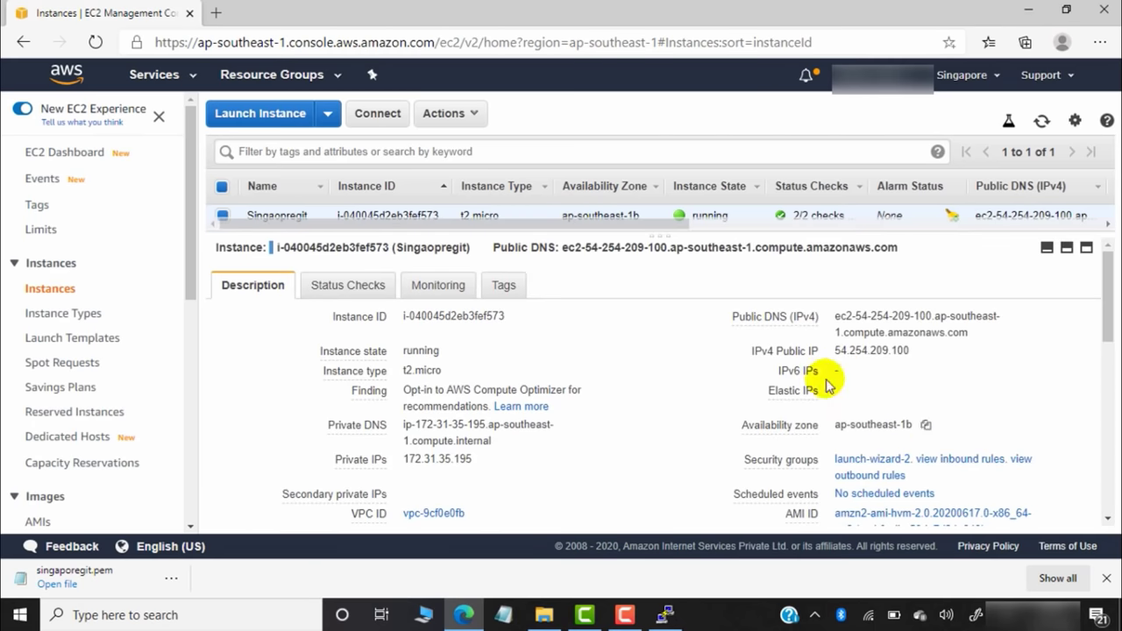
{"action": "left_click", "coordinate": [922, 351]}
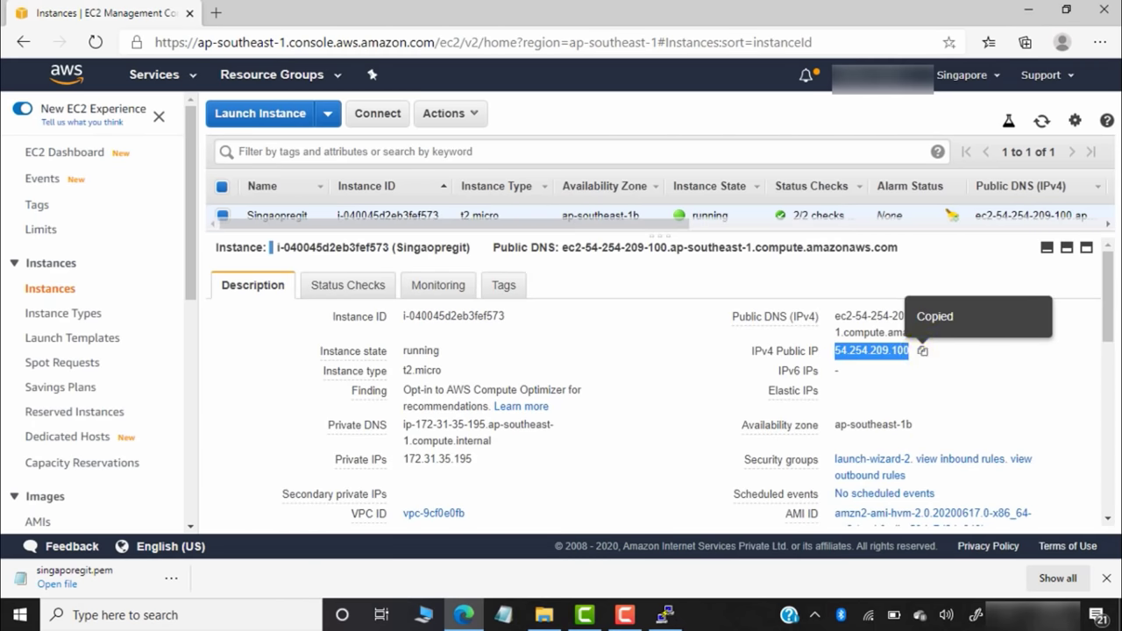
- Minimize the browser, open PuTTYgen from the AWS Online classes PPT folder and load the singaporegit key from Downloads
{"action": "left_click", "coordinate": [1026, 8]}
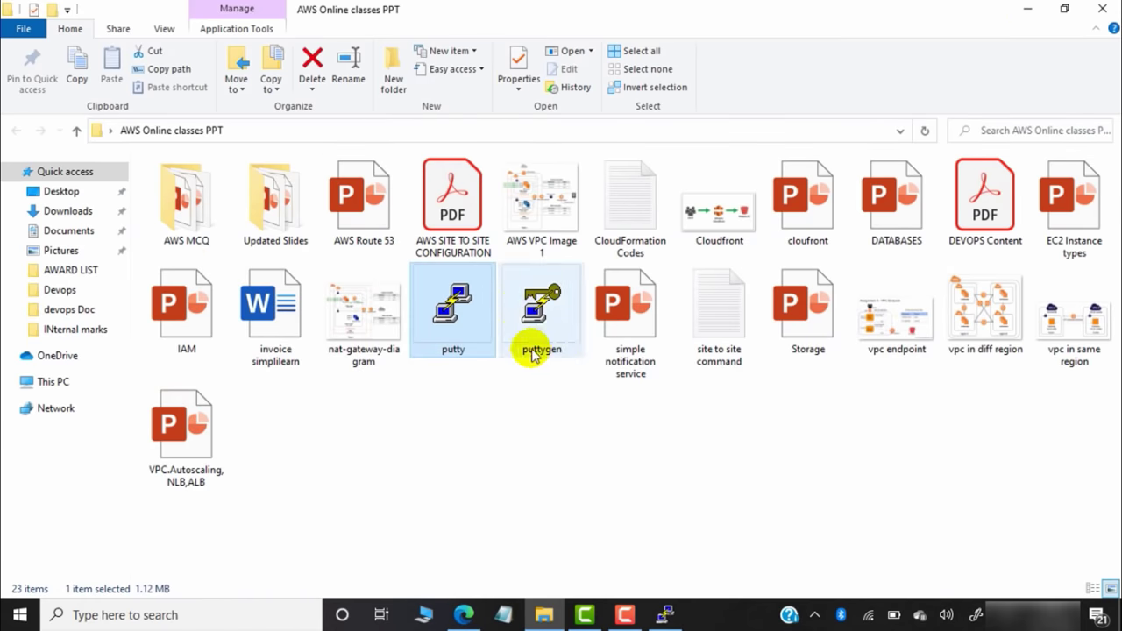
{"action": "left_click", "coordinate": [565, 305]}
{"action": "double_click", "coordinate": [565, 305]}
{"action": "left_click", "coordinate": [696, 395]}
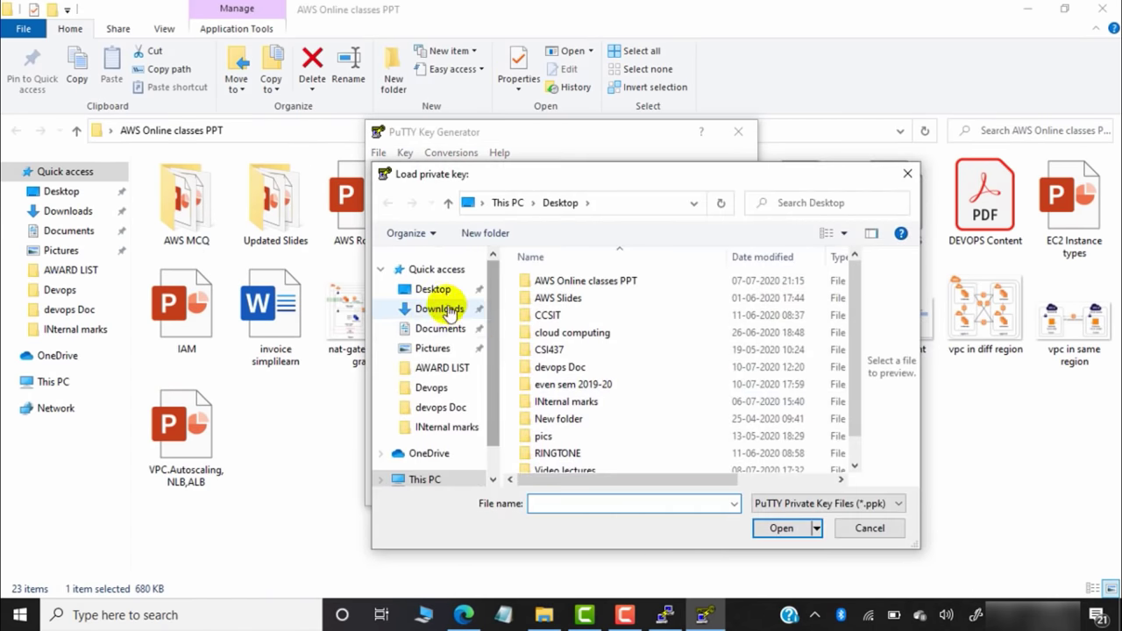
{"action": "left_click", "coordinate": [439, 311]}
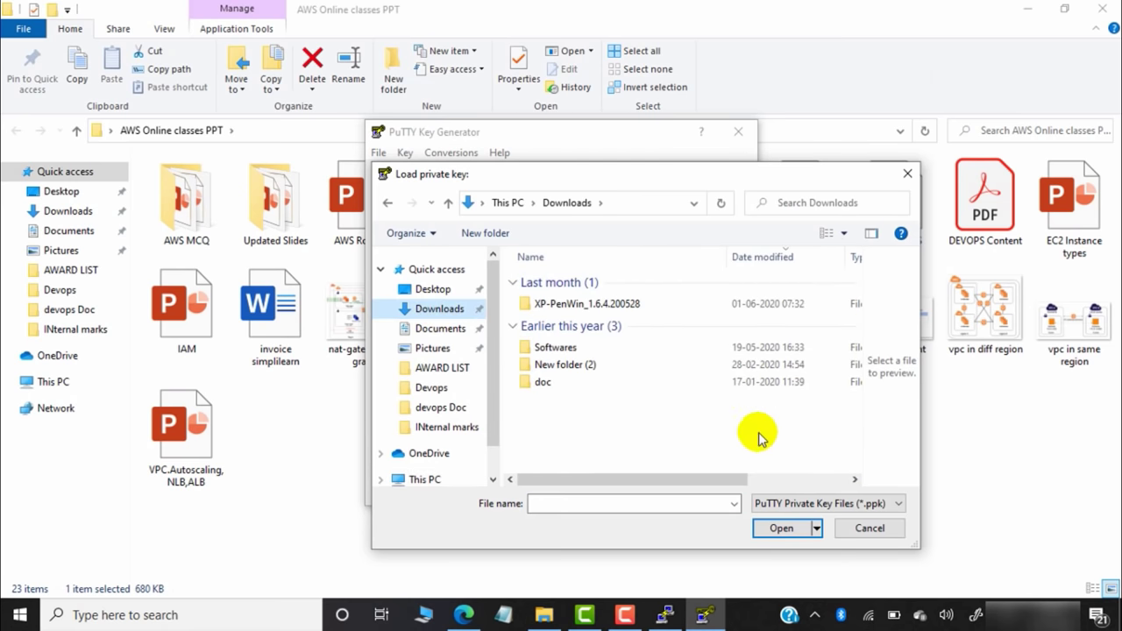
{"action": "left_click", "coordinate": [855, 504]}
{"action": "left_click", "coordinate": [783, 532]}
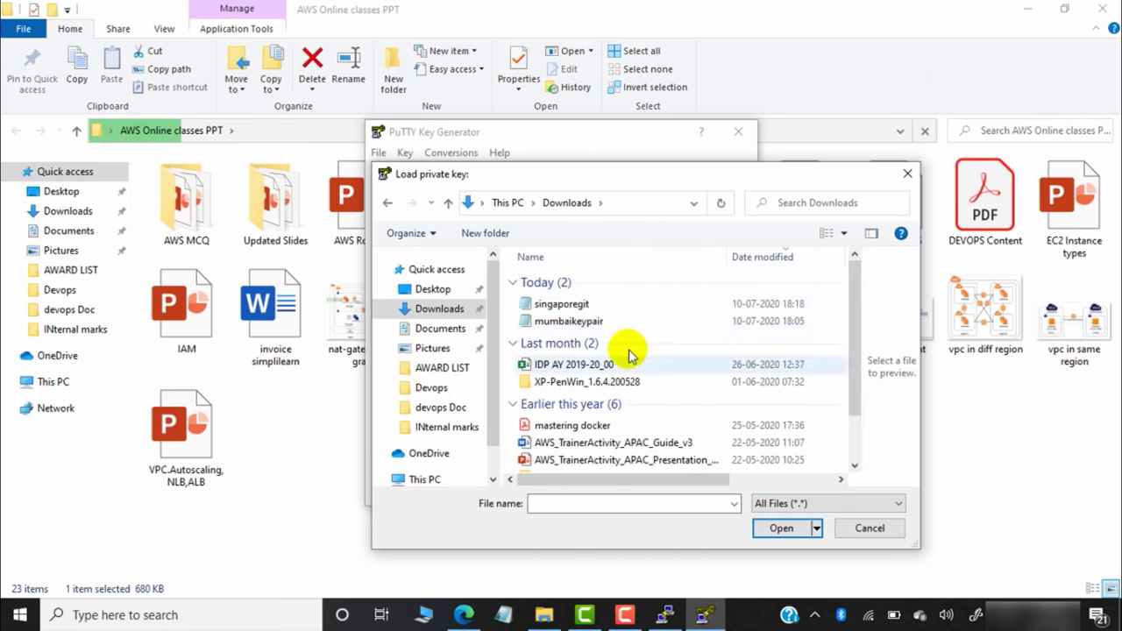
{"action": "left_click", "coordinate": [583, 305]}
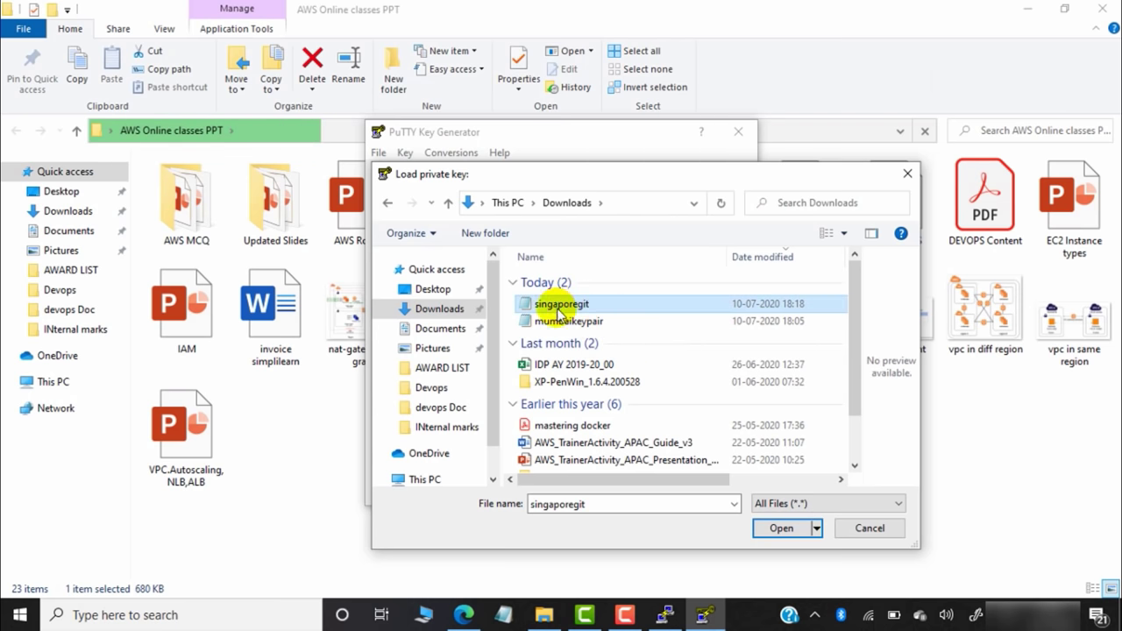
{"action": "left_click", "coordinate": [776, 529]}
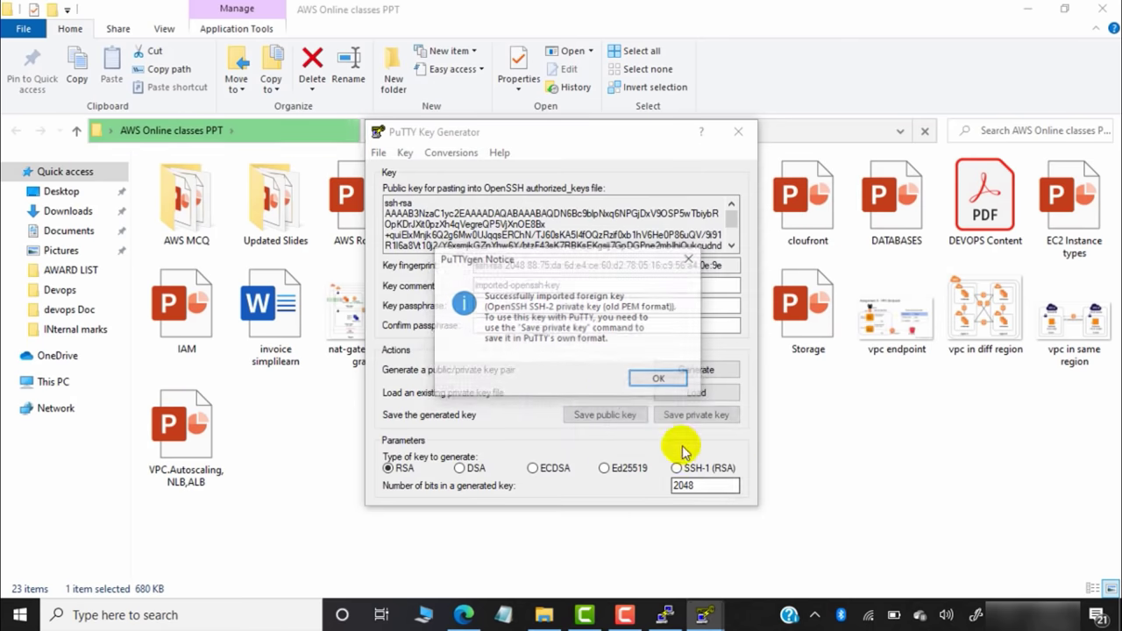
{"action": "left_click", "coordinate": [669, 380]}
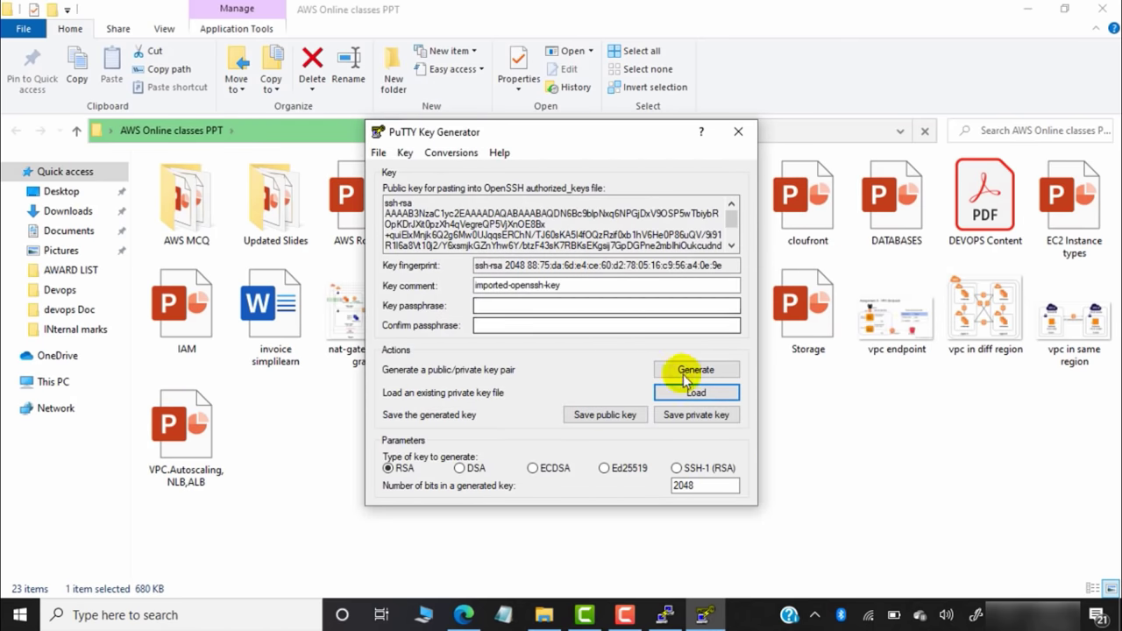
- Save the private key without a passphrase to the Desktop as singapore123 in PPK format, and close the key generator
{"action": "left_click", "coordinate": [696, 418]}
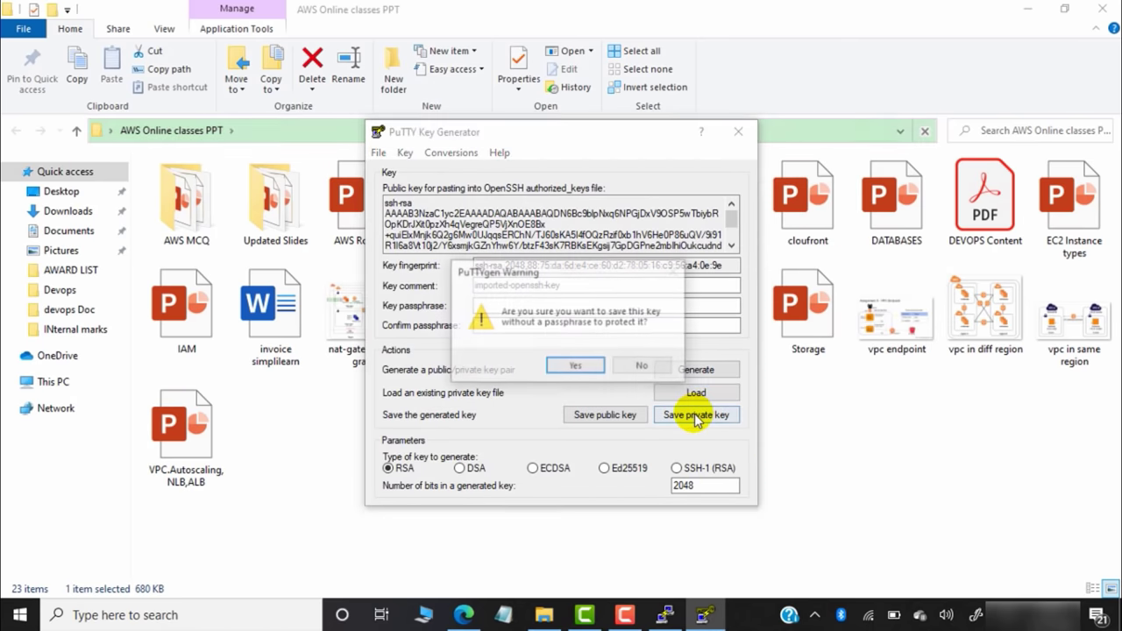
{"action": "left_click", "coordinate": [570, 363]}
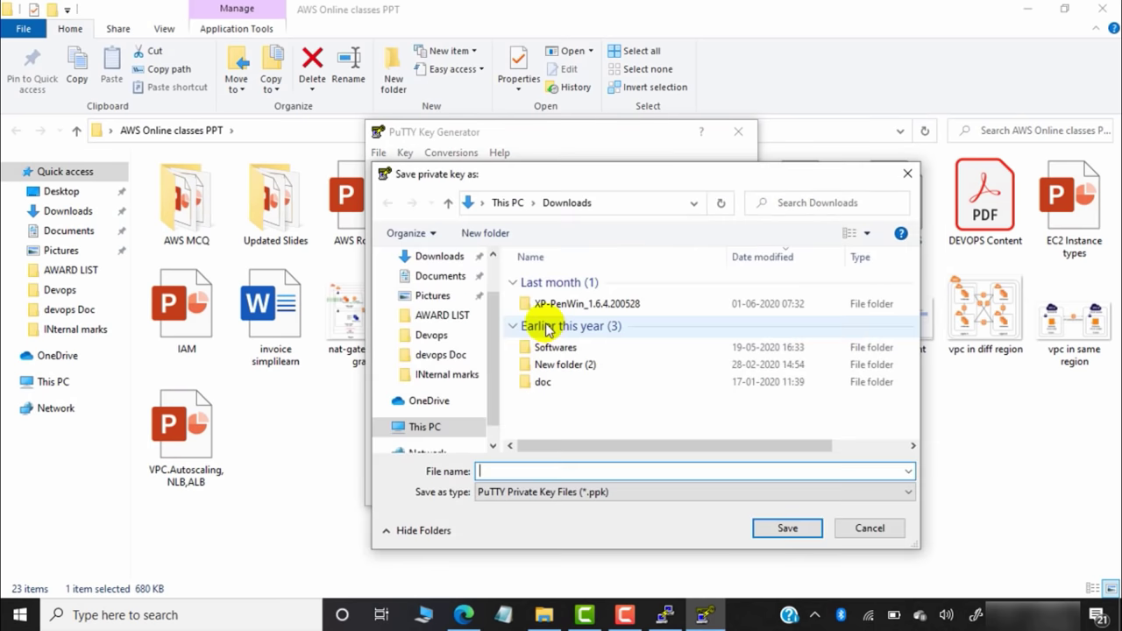
{"action": "scroll", "coordinate": [473, 280], "scroll_direction": "up", "scroll_amount": 1}
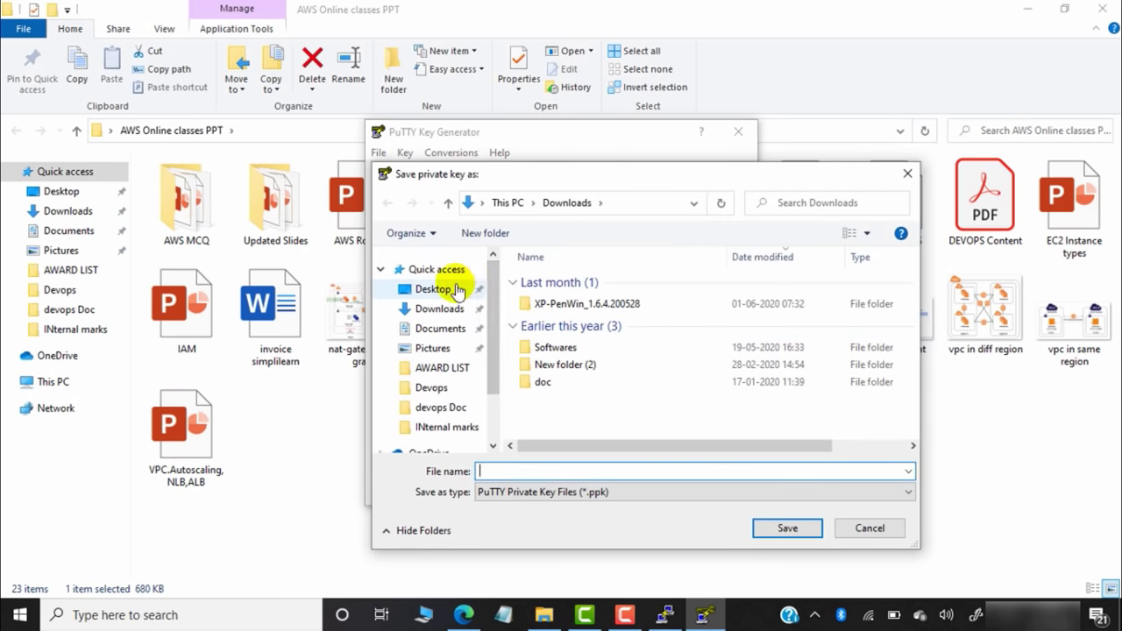
{"action": "left_click", "coordinate": [452, 290]}
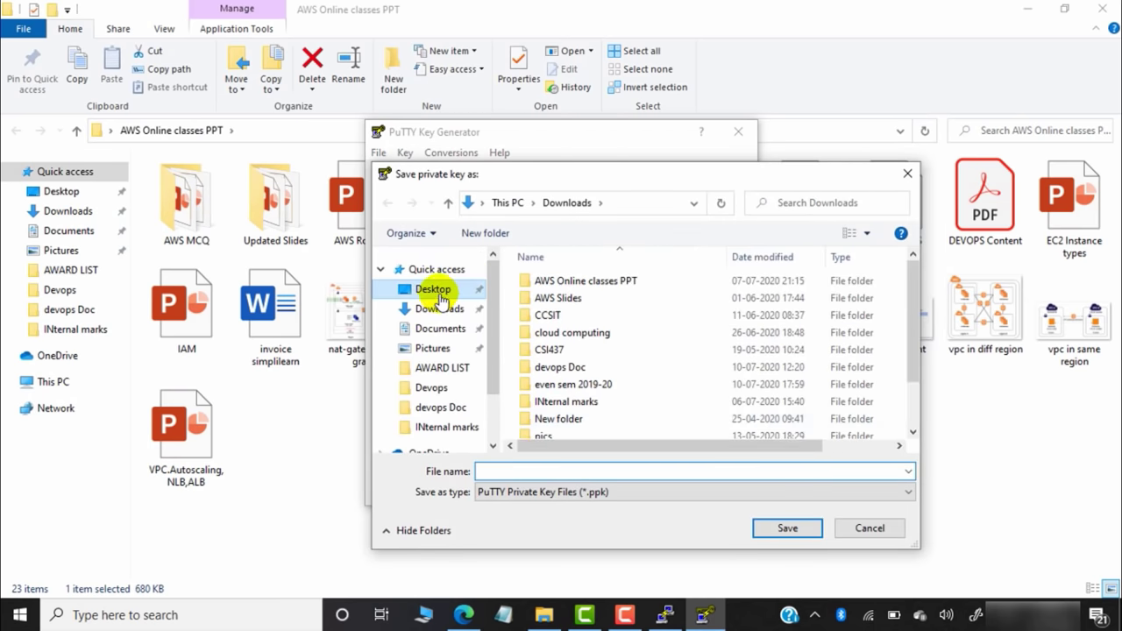
{"action": "left_click", "coordinate": [580, 473]}
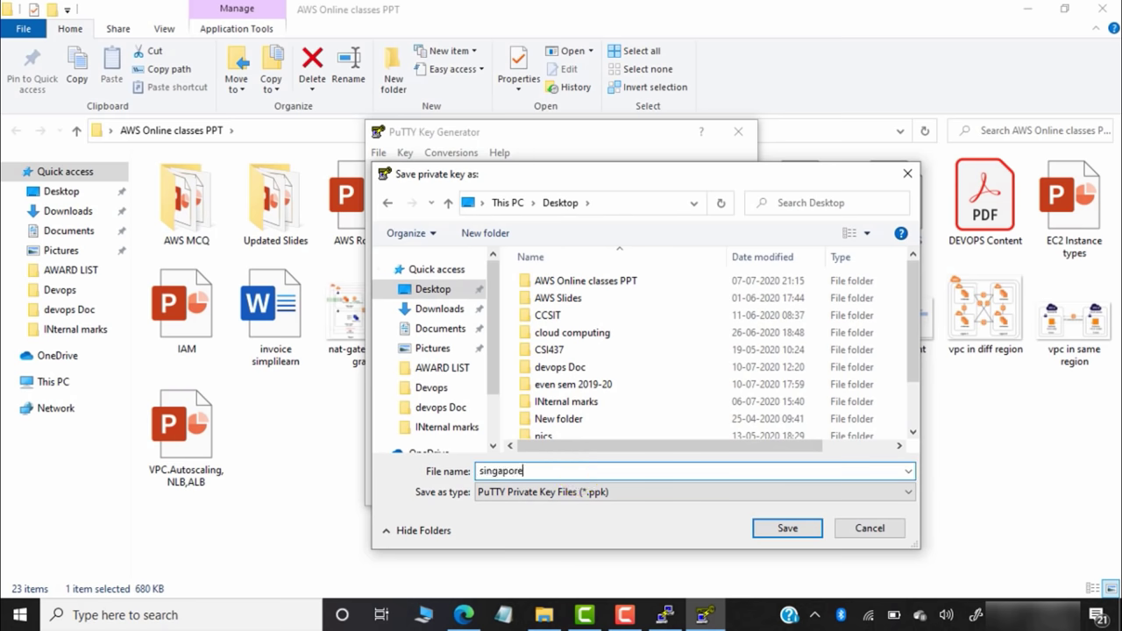
{"action": "type", "text": "singapore123"}
{"action": "left_click", "coordinate": [789, 530]}
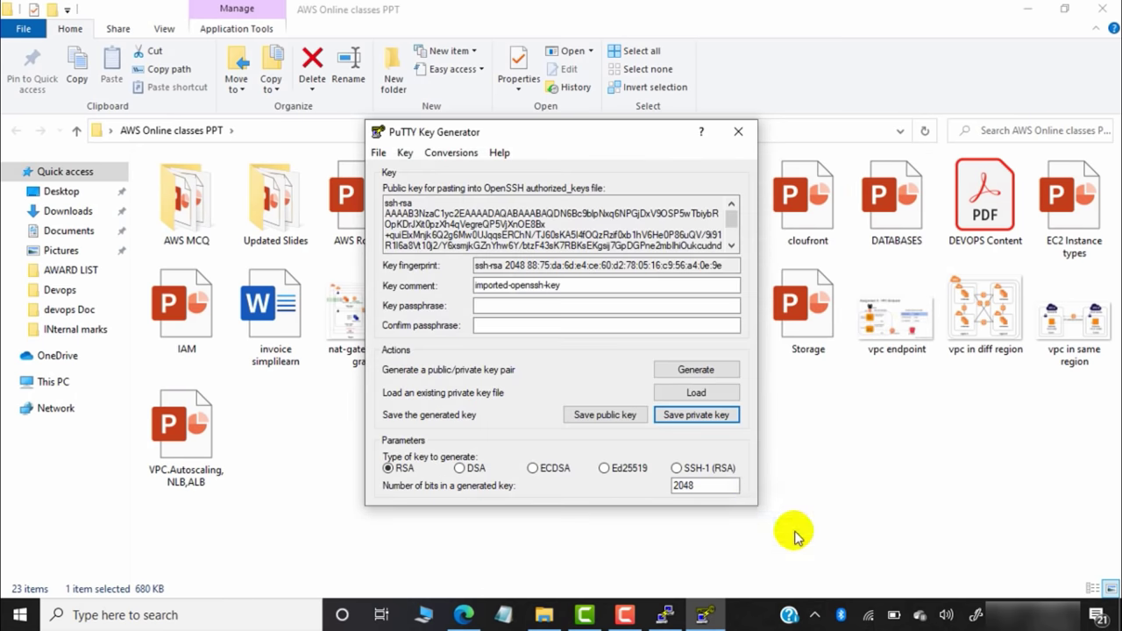
{"action": "left_click", "coordinate": [738, 131]}
- Open PuTTY, set the host to 54.254.209.100 and choose singapore123.ppk from the Desktop as the SSH authentication key
{"action": "double_click", "coordinate": [443, 307]}
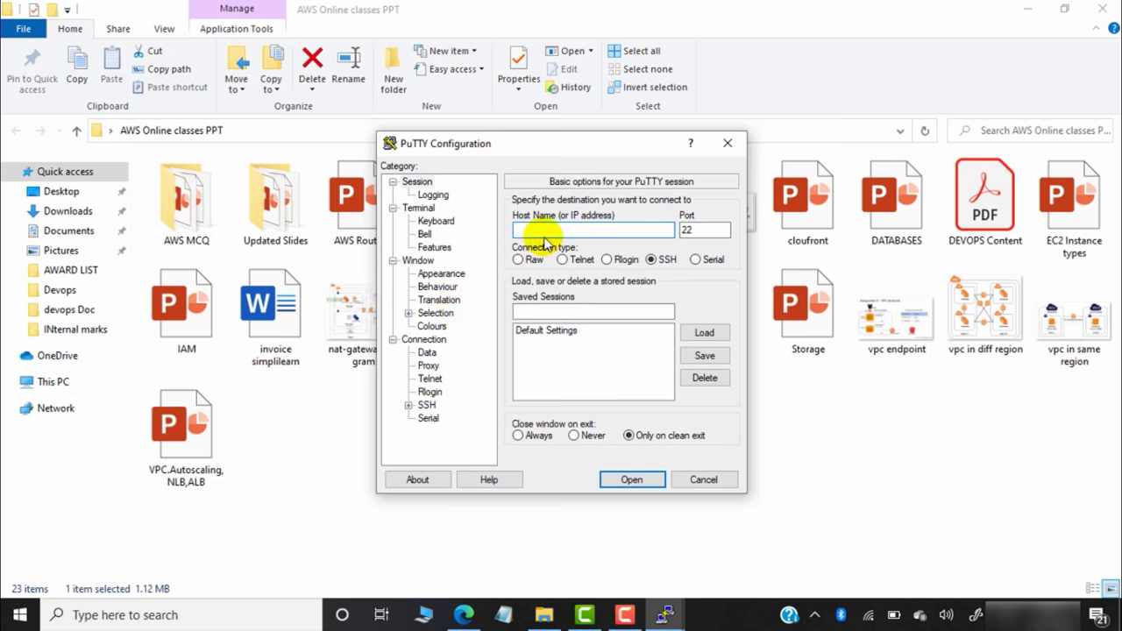
{"action": "left_click", "coordinate": [408, 406]}
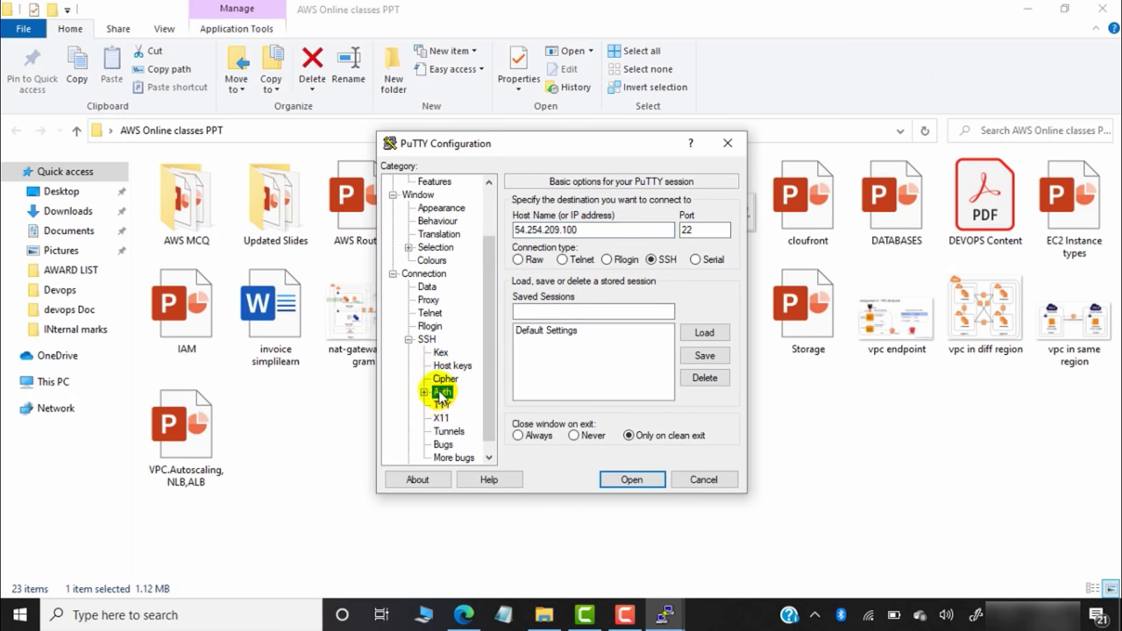
{"action": "left_click", "coordinate": [441, 392]}
{"action": "left_click", "coordinate": [701, 372]}
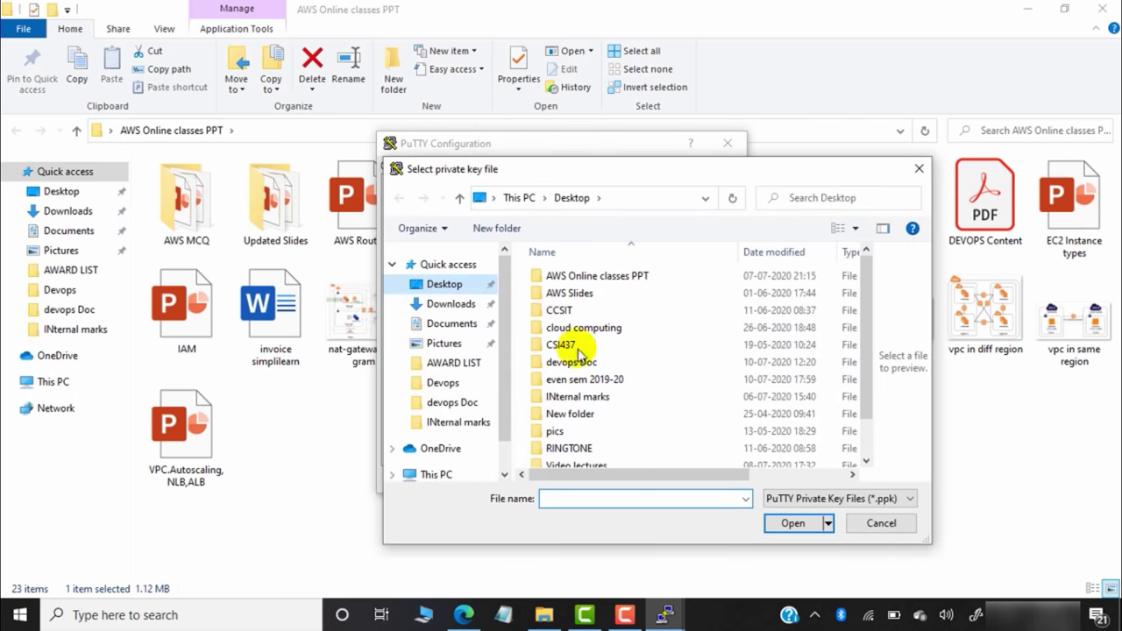
{"action": "scroll", "coordinate": [868, 324], "scroll_direction": "down", "scroll_amount": 1}
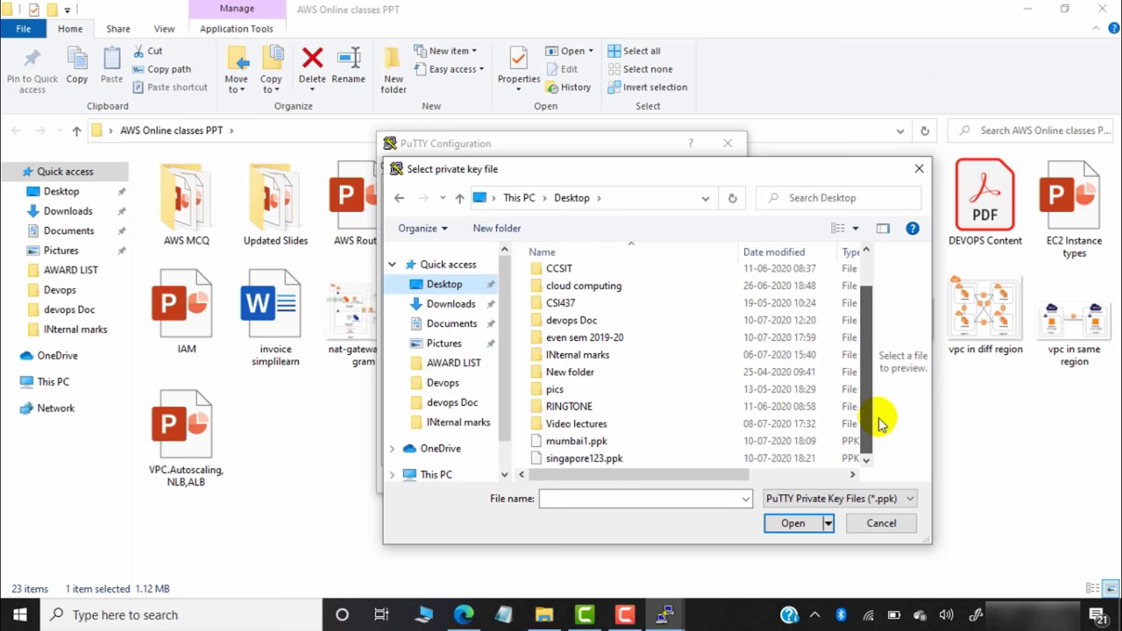
{"action": "left_click", "coordinate": [579, 461]}
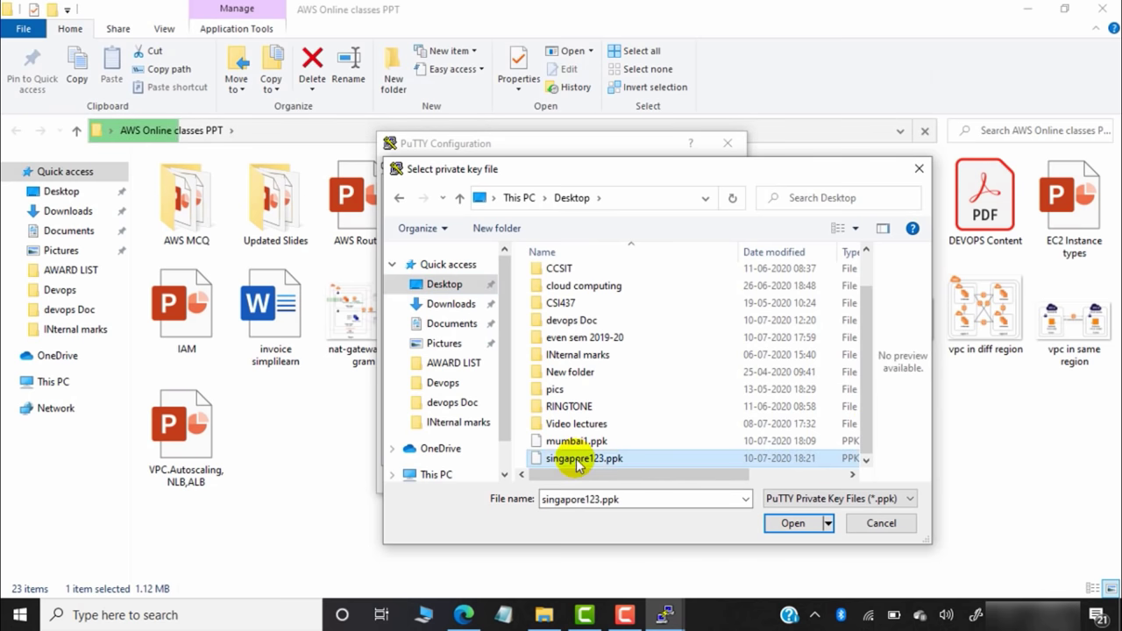
{"action": "left_click", "coordinate": [793, 523]}
- Open the SSH session, accept and cache the server's host key, and maximize the terminal window
{"action": "left_click", "coordinate": [635, 480]}
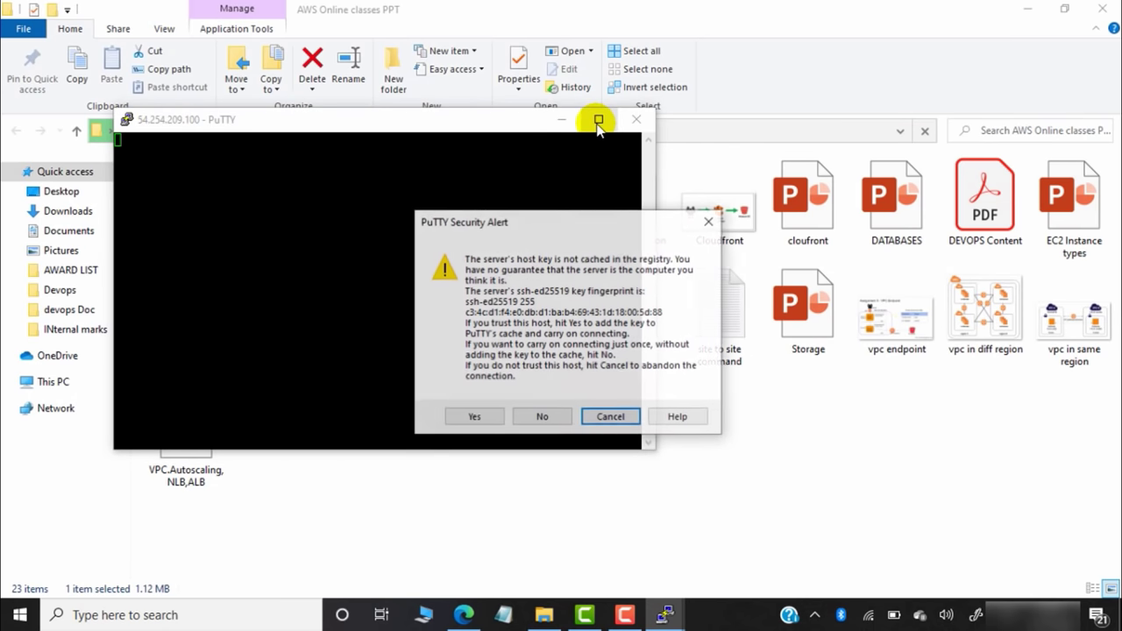
{"action": "left_click", "coordinate": [474, 417]}
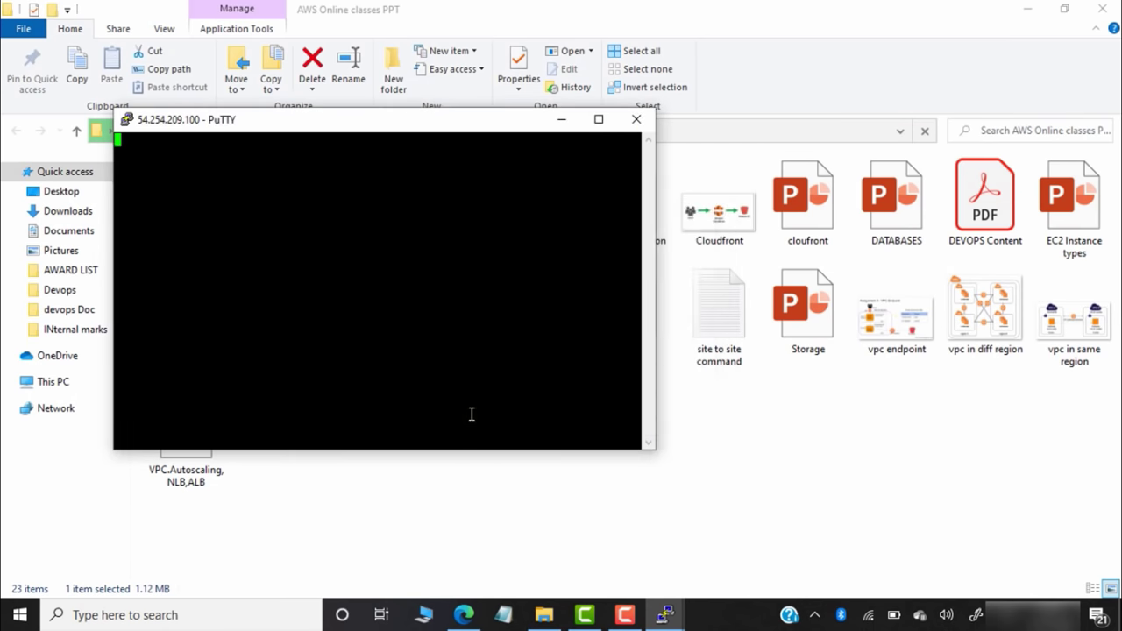
{"action": "left_click", "coordinate": [599, 120]}
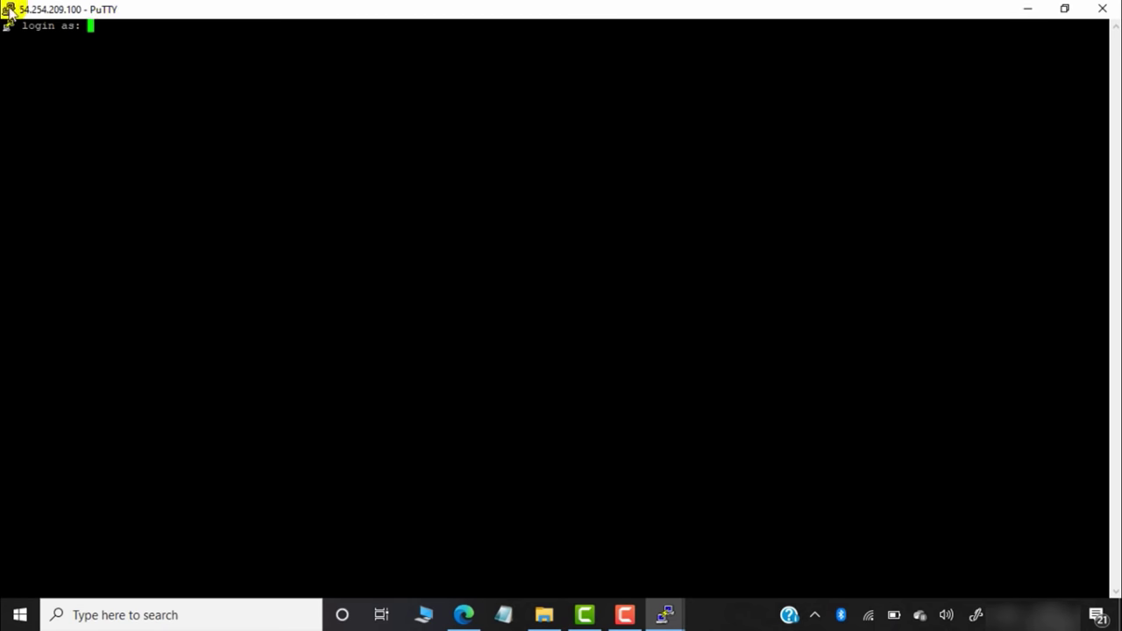
- Change the terminal's font size to 18 points in the session's appearance settings and apply it
{"action": "left_click", "coordinate": [9, 10]}
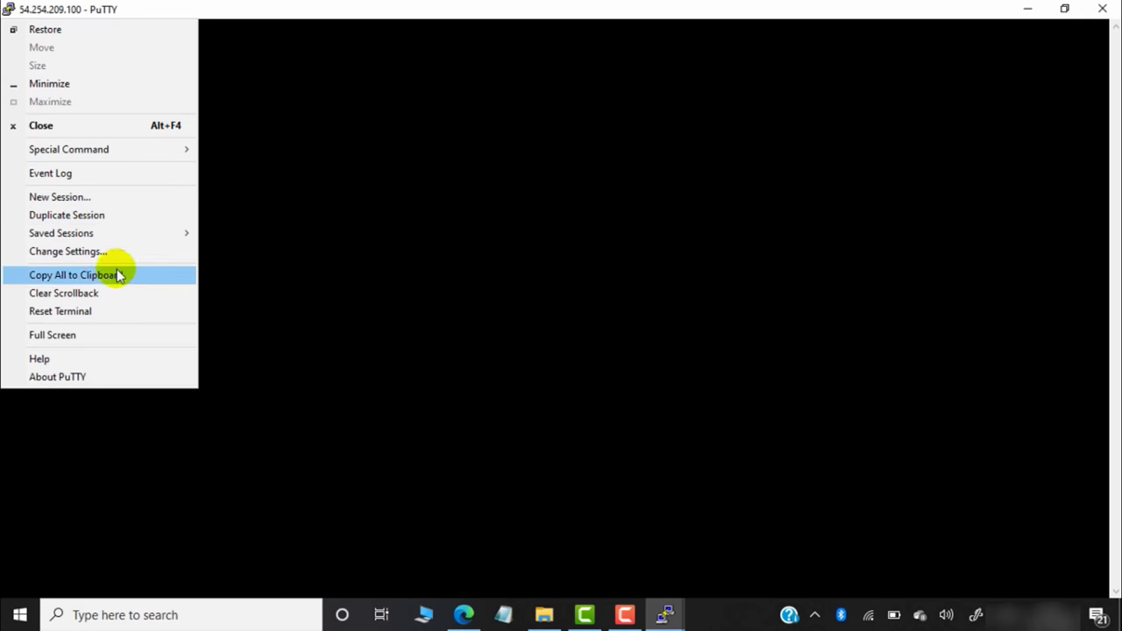
{"action": "left_click", "coordinate": [149, 252]}
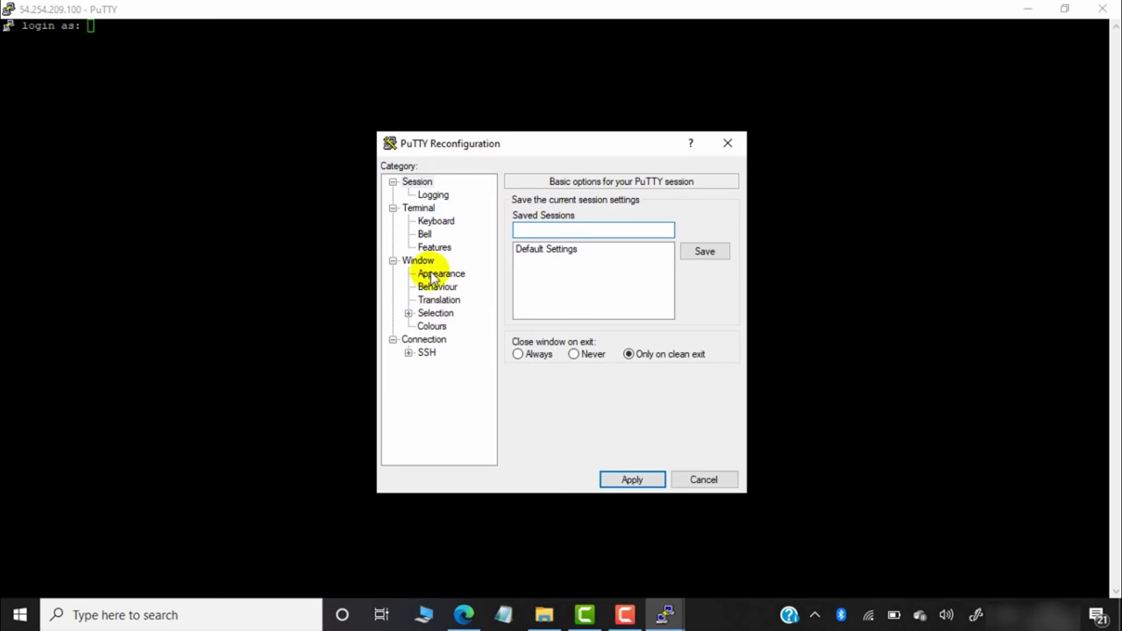
{"action": "left_click", "coordinate": [430, 278]}
{"action": "left_click", "coordinate": [707, 302]}
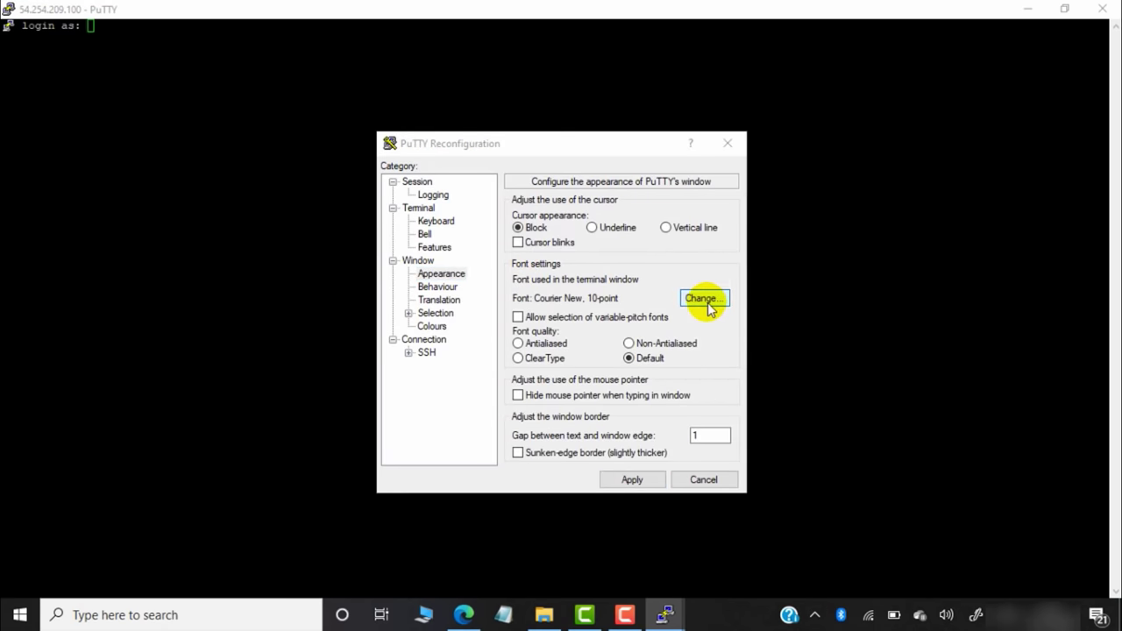
{"action": "left_click", "coordinate": [711, 341]}
{"action": "left_click", "coordinate": [637, 568]}
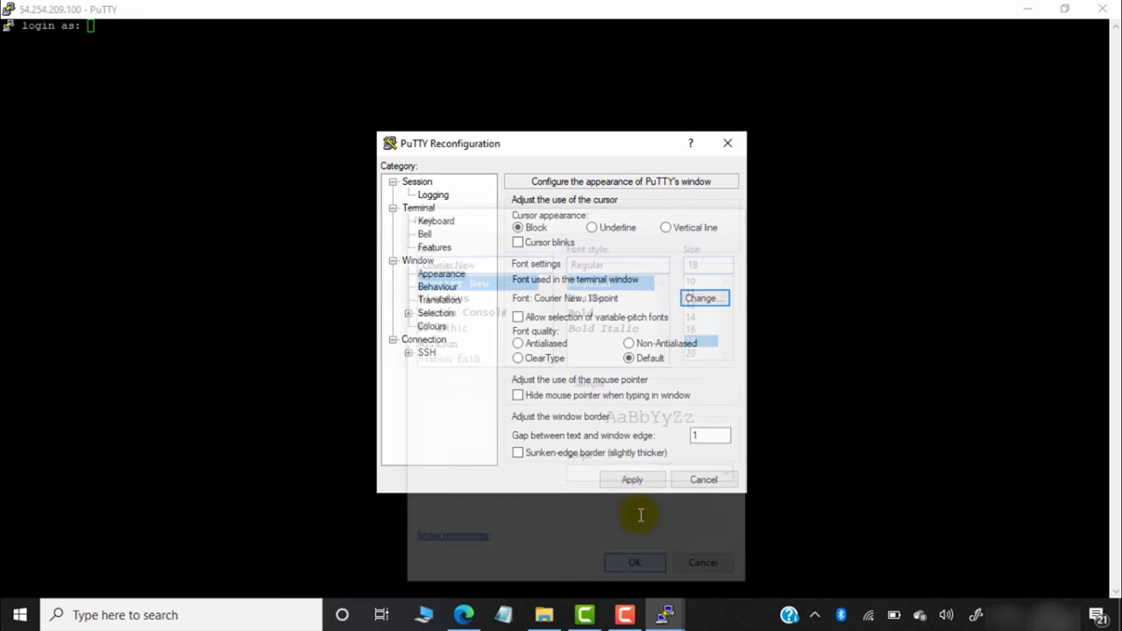
{"action": "left_click", "coordinate": [630, 479]}
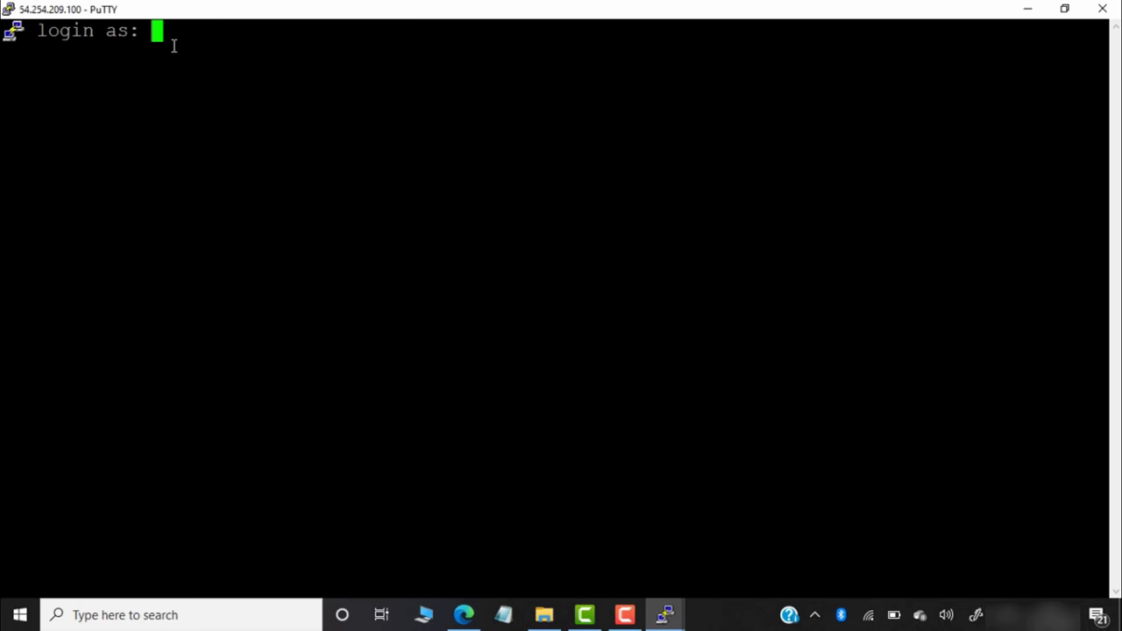
- Log in to the Singapore instance as ec2-user and switch to the root user with sudo su
{"action": "type", "text": "ser"}
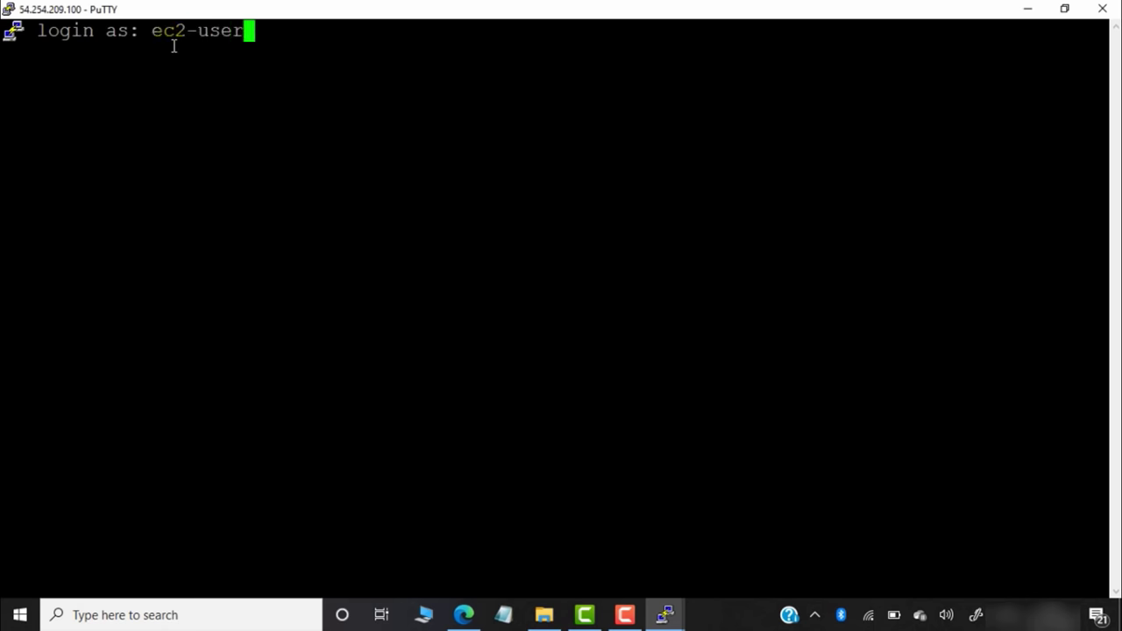
{"action": "key", "text": "Return"}
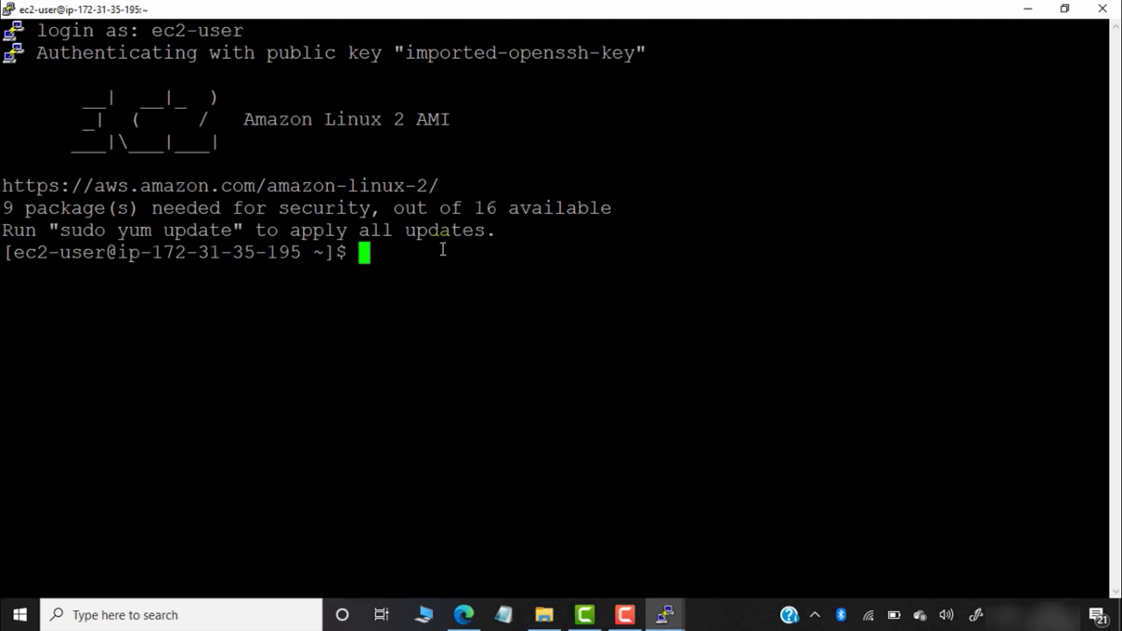
{"action": "type", "text": "sudo "}
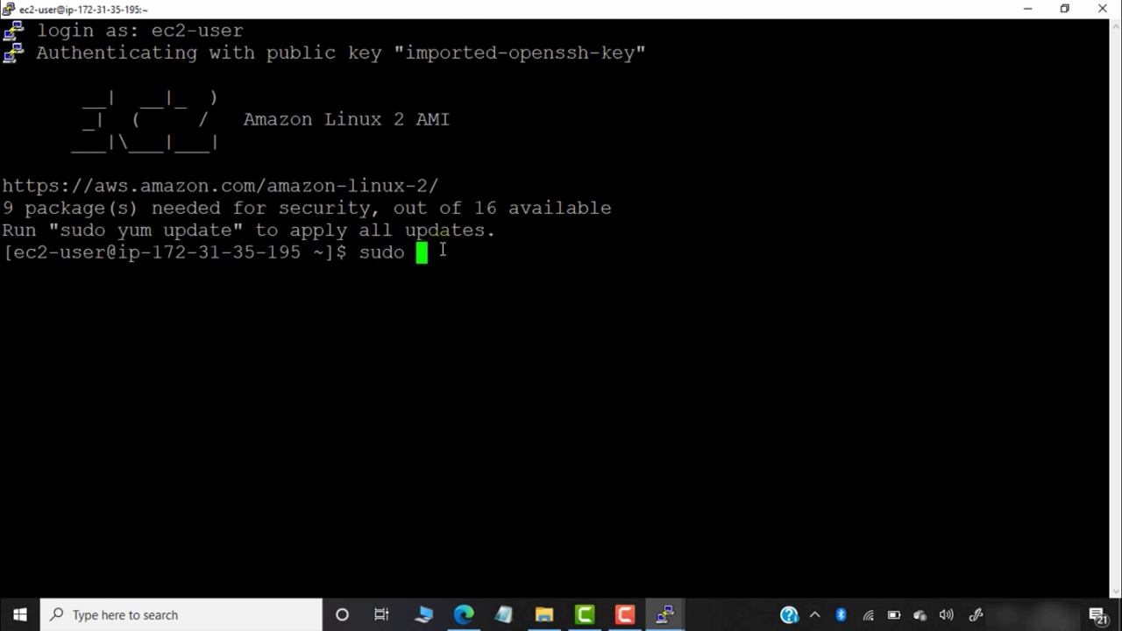
{"action": "type", "text": "su"}
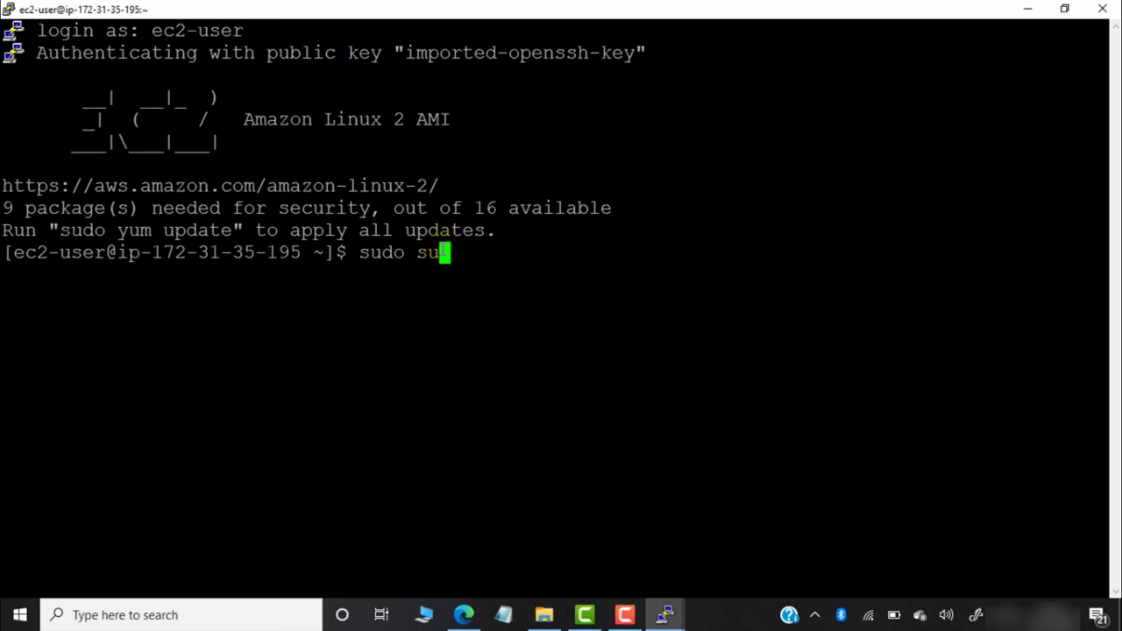
{"action": "key", "text": "Return"}
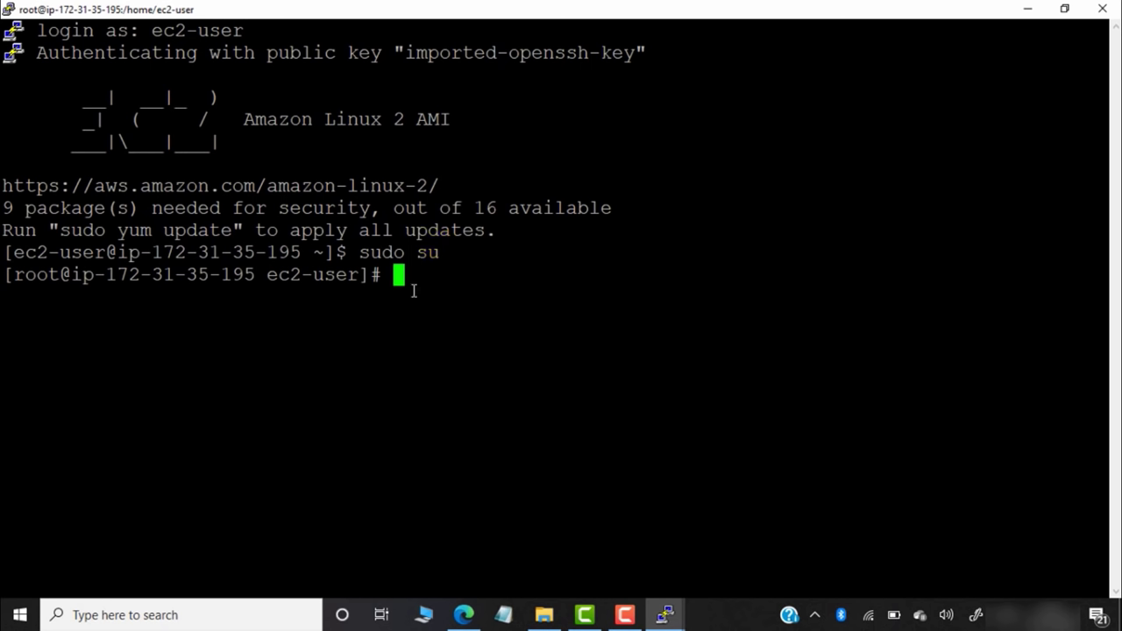